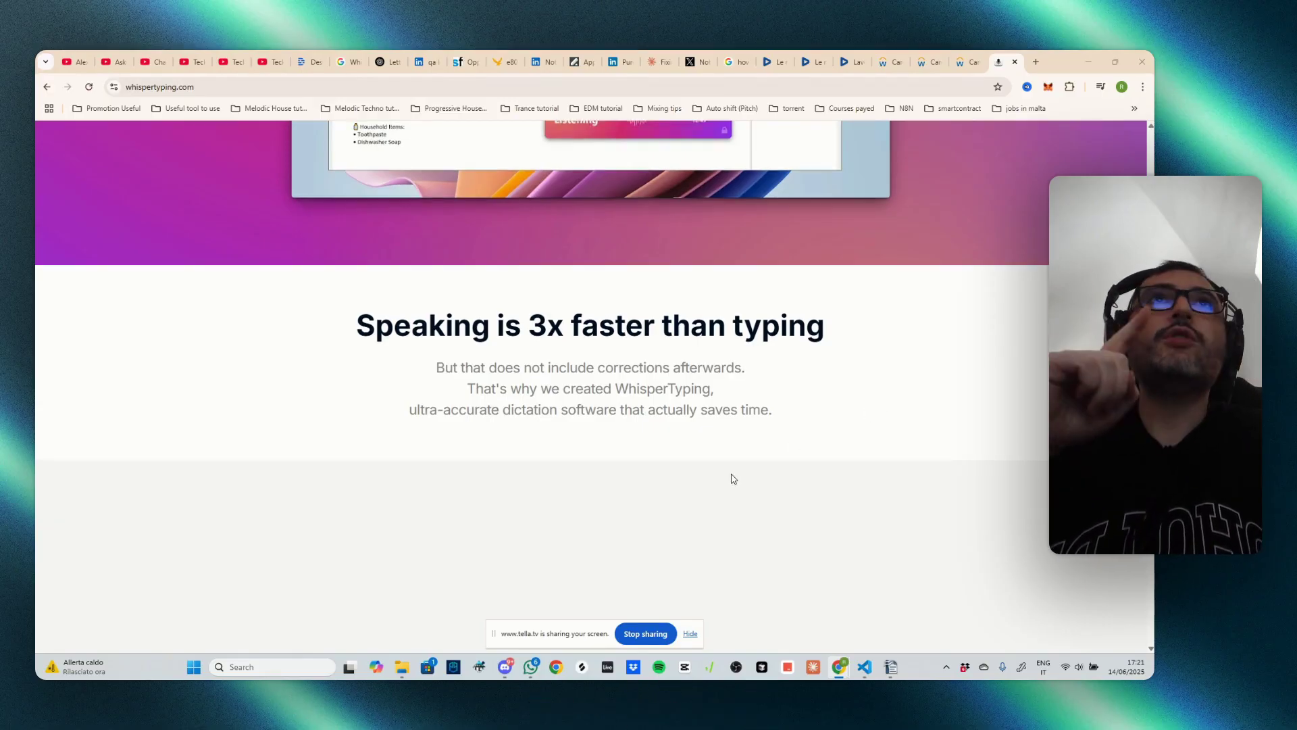
- Examine the introduction of the WhisperTyping home page and highlight the headline about speaking being faster than typing
{"action": "scroll", "coordinate": [733, 478], "scroll_direction": "up", "scroll_amount": 10}
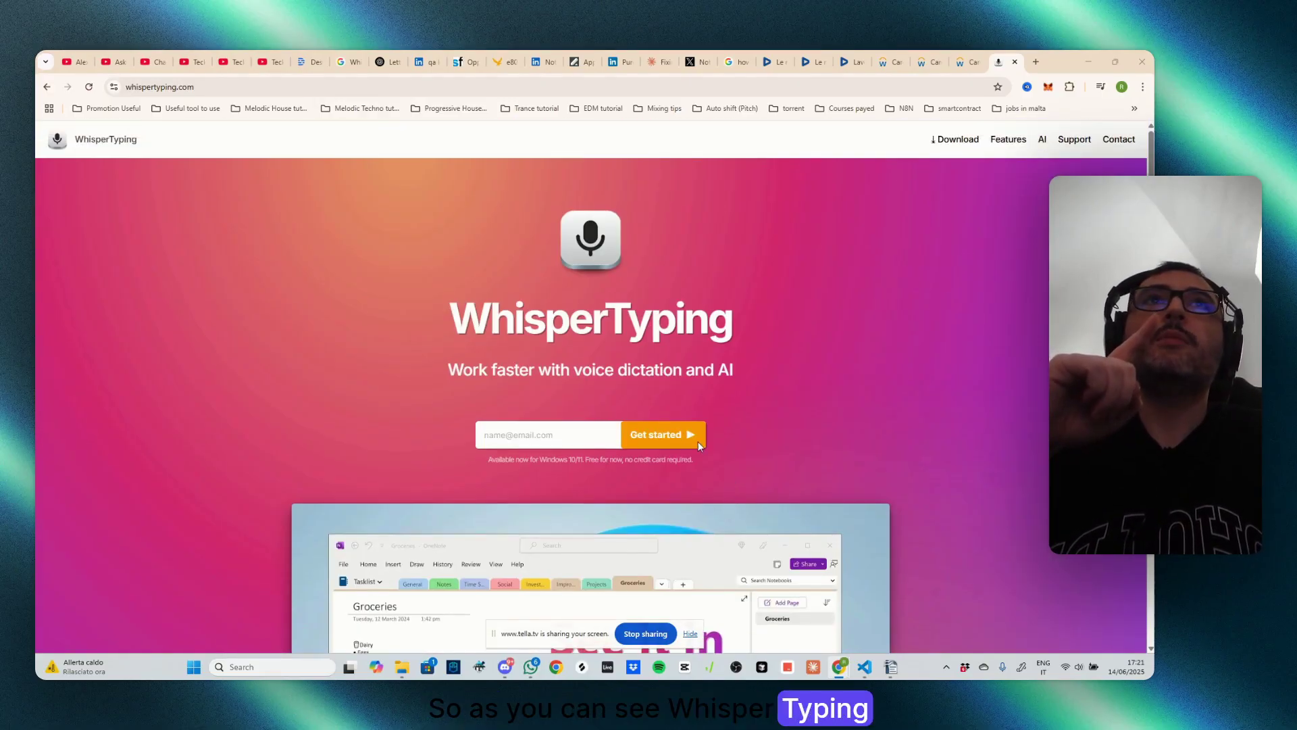
{"action": "scroll", "coordinate": [499, 473], "scroll_direction": "down", "scroll_amount": 3}
{"action": "scroll", "coordinate": [500, 479], "scroll_direction": "up", "scroll_amount": 1}
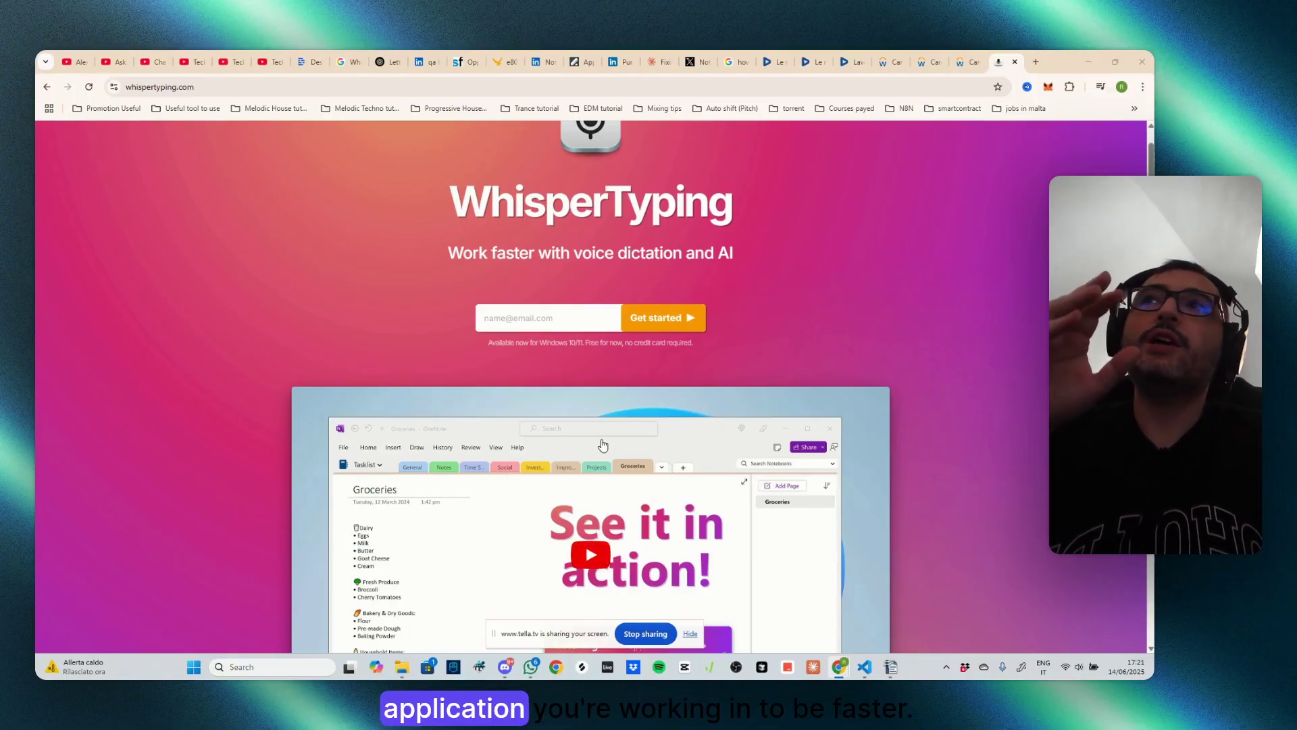
{"action": "scroll", "coordinate": [603, 443], "scroll_direction": "down", "scroll_amount": 5}
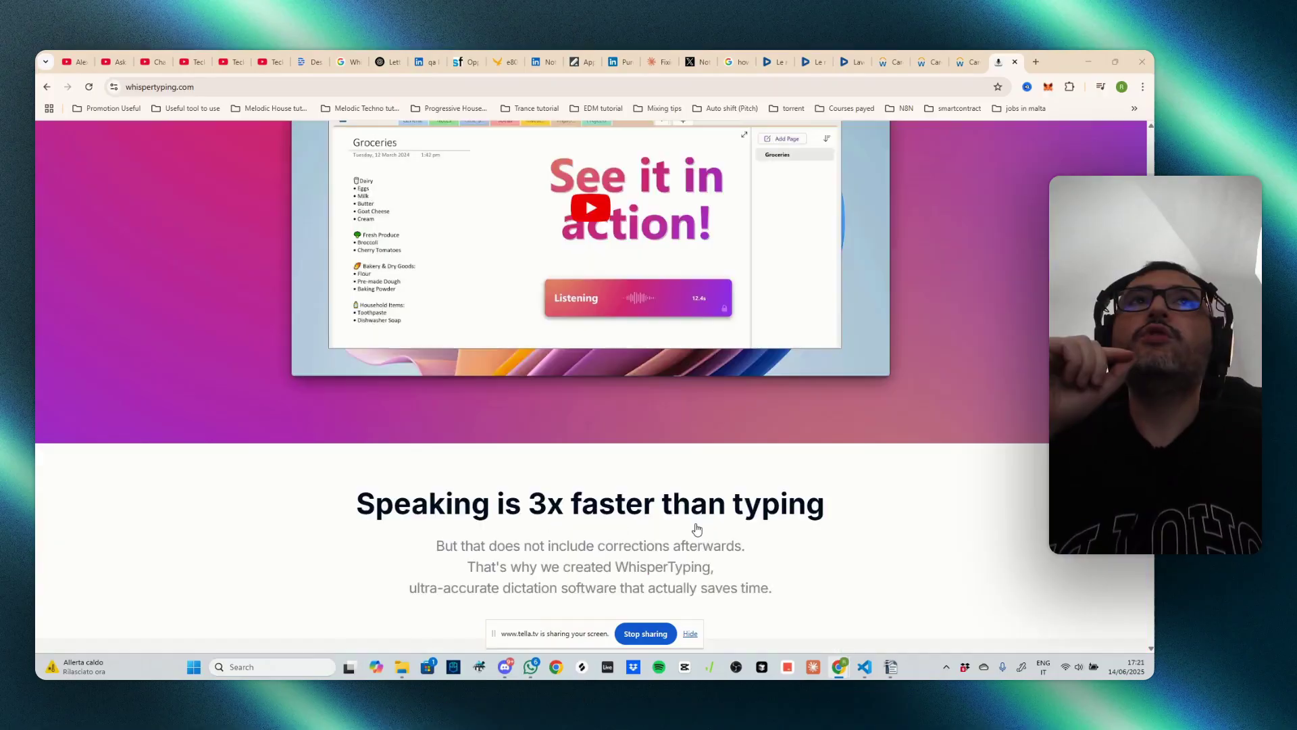
{"action": "scroll", "coordinate": [484, 388], "scroll_direction": "up", "scroll_amount": 4}
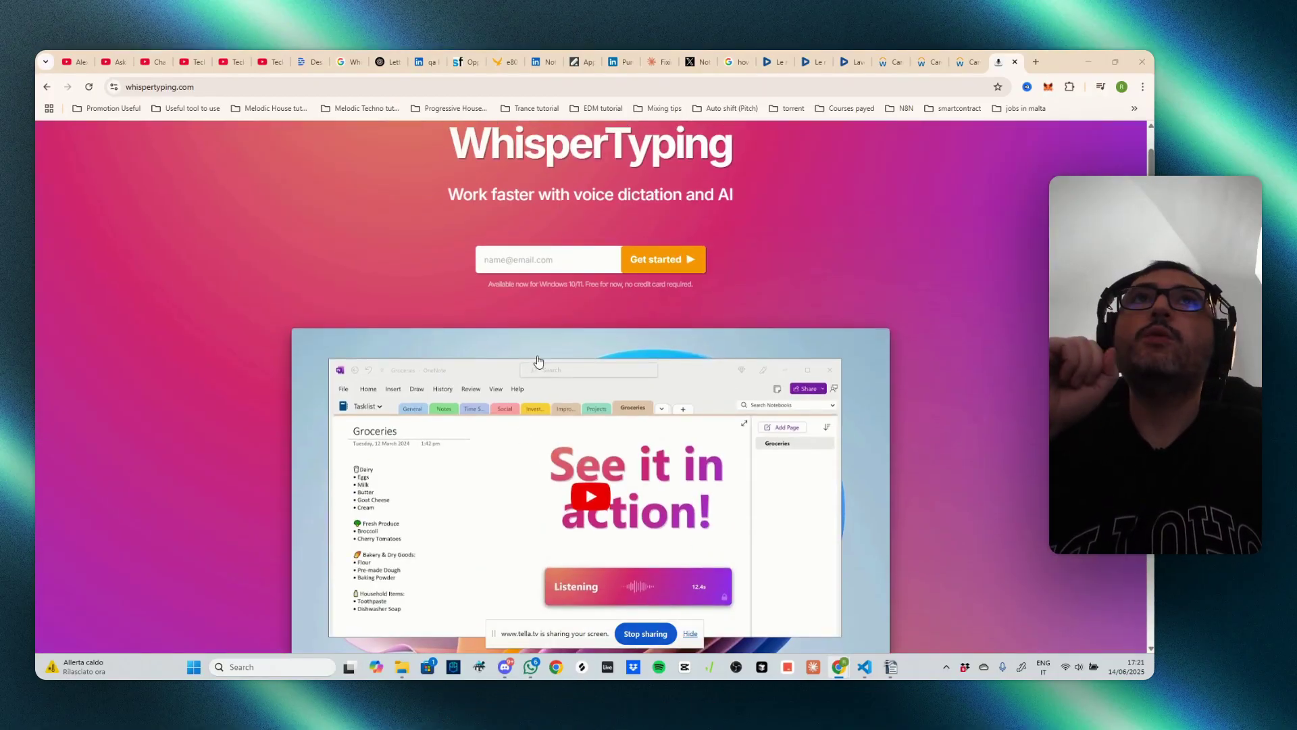
{"action": "scroll", "coordinate": [510, 524], "scroll_direction": "up", "scroll_amount": 3}
{"action": "scroll", "coordinate": [510, 523], "scroll_direction": "down", "scroll_amount": 10}
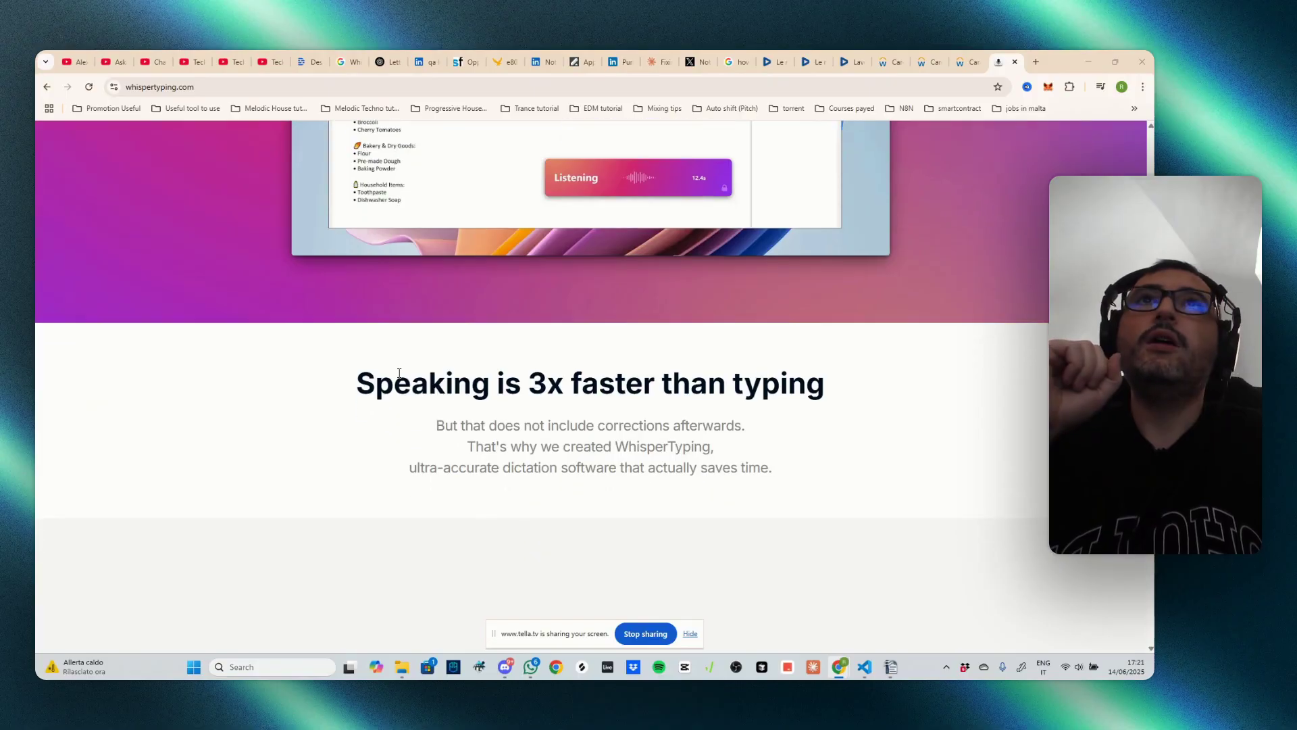
{"action": "left_click_drag", "start_coordinate": [375, 384], "coordinate": [833, 406]}
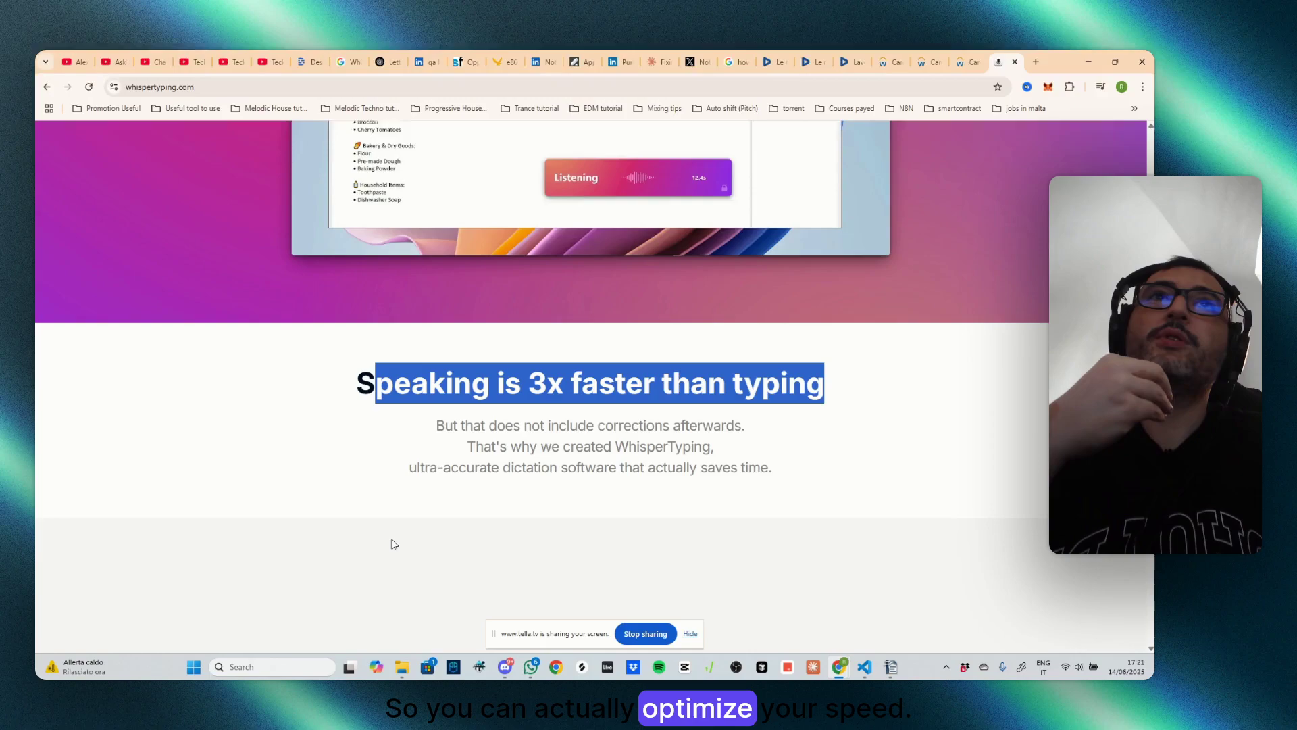
- Read the feature sections on dictation experience, the virtual keyboard, AI at your fingertips and built-in GPT-4o
{"action": "scroll", "coordinate": [396, 543], "scroll_direction": "down", "scroll_amount": 3}
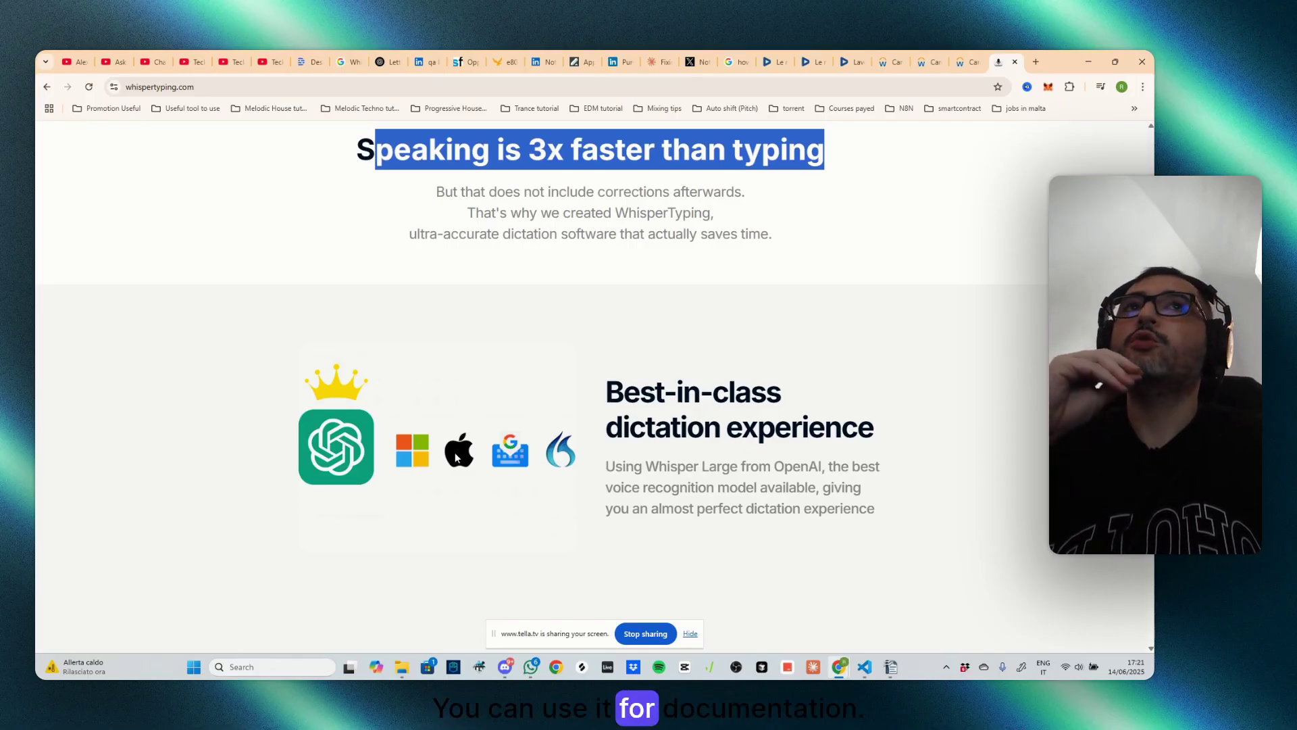
{"action": "scroll", "coordinate": [534, 509], "scroll_direction": "down", "scroll_amount": 3}
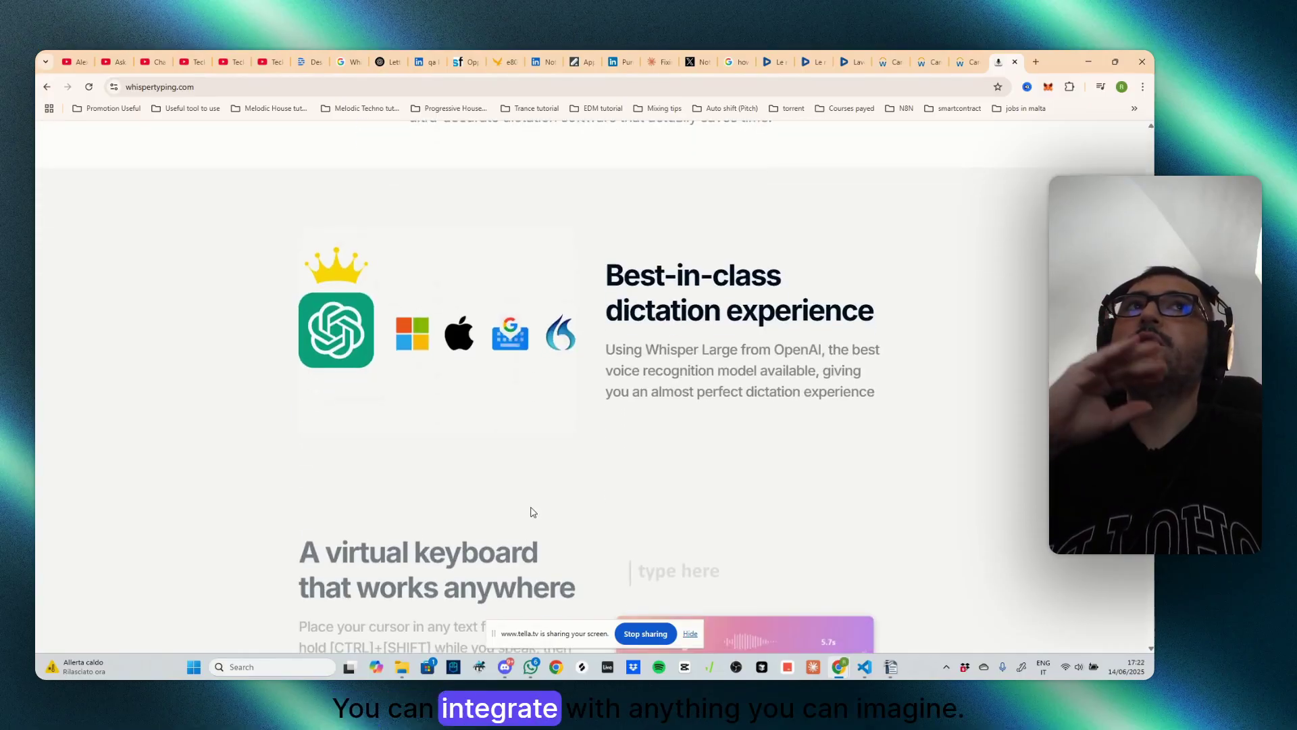
{"action": "scroll", "coordinate": [544, 498], "scroll_direction": "down", "scroll_amount": 3}
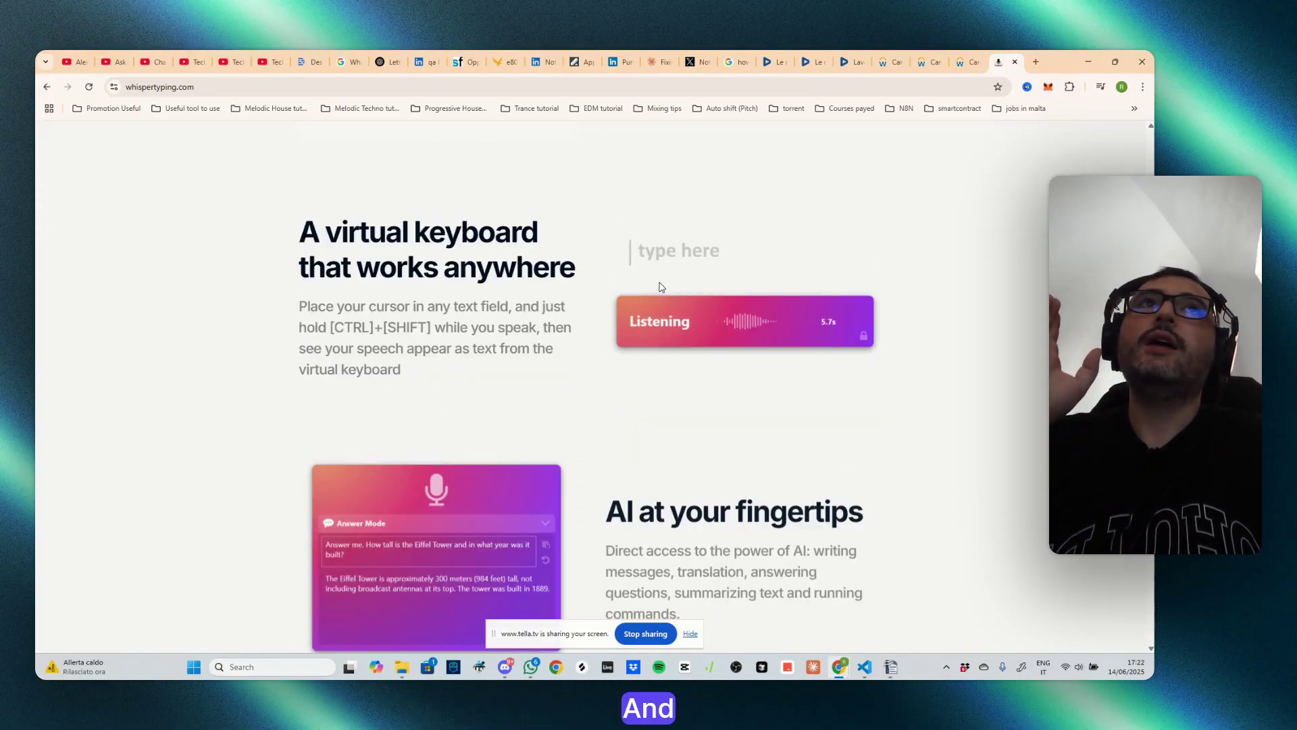
{"action": "scroll", "coordinate": [698, 321], "scroll_direction": "down", "scroll_amount": 3}
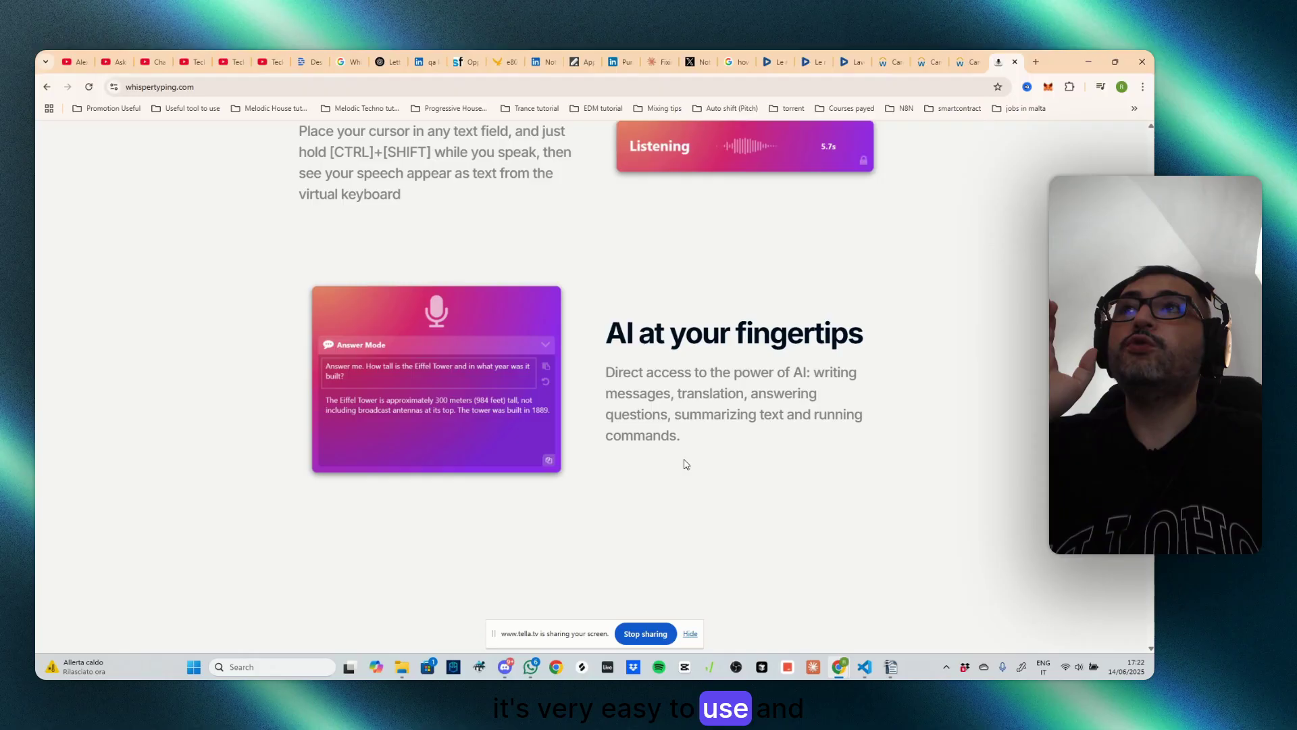
{"action": "scroll", "coordinate": [686, 464], "scroll_direction": "down", "scroll_amount": 2}
{"action": "scroll", "coordinate": [648, 520], "scroll_direction": "down", "scroll_amount": 2}
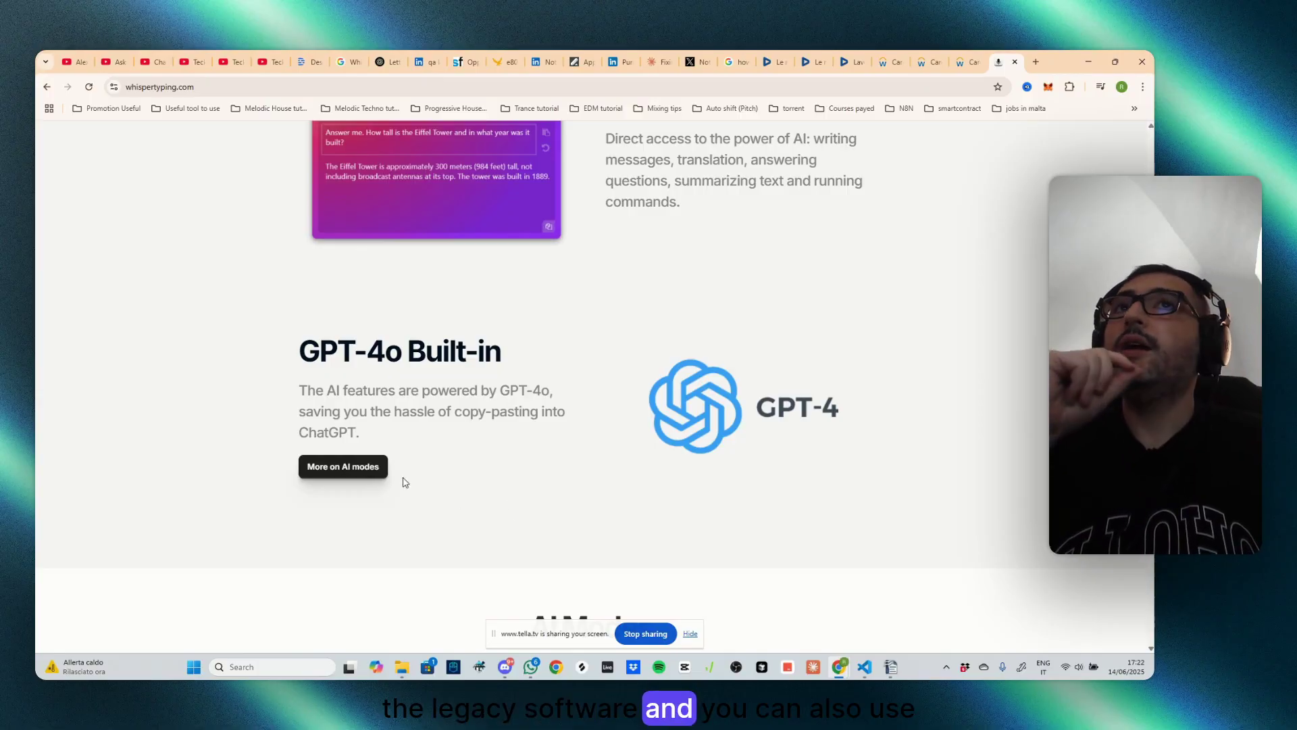
{"action": "scroll", "coordinate": [469, 536], "scroll_direction": "down", "scroll_amount": 2}
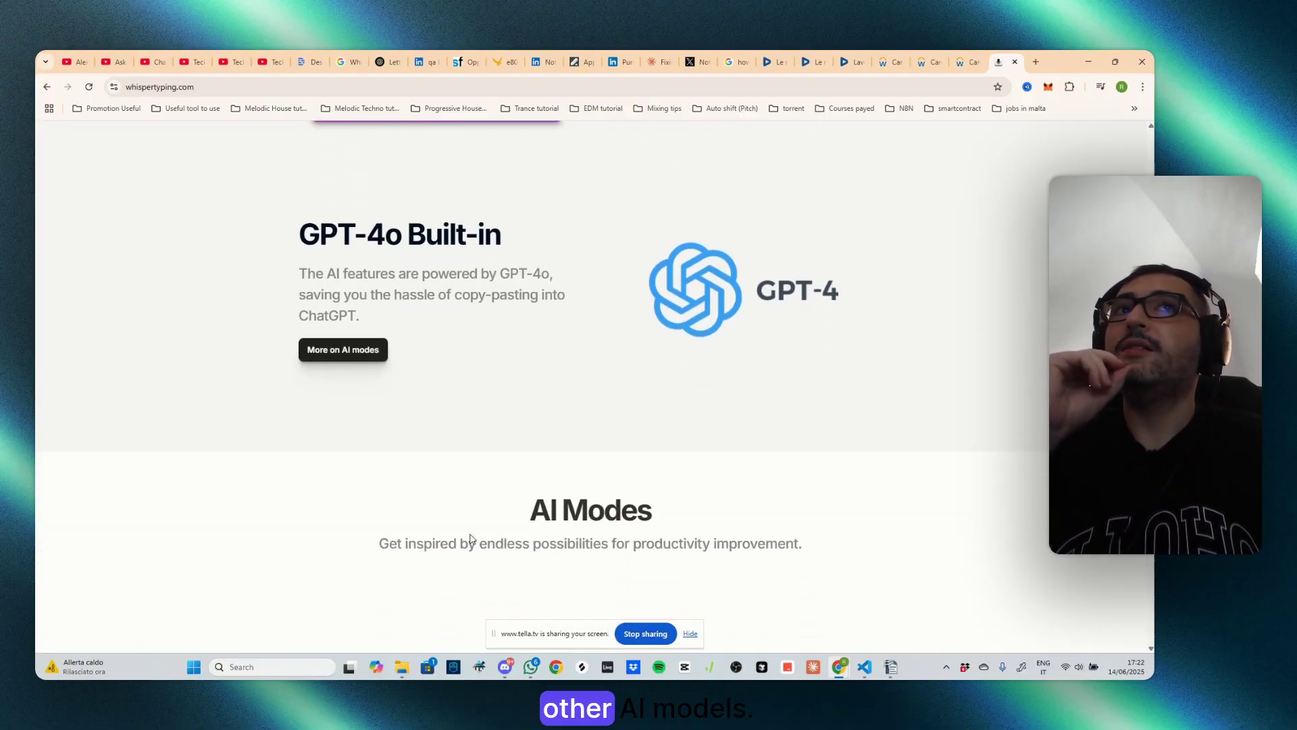
{"action": "scroll", "coordinate": [471, 538], "scroll_direction": "up", "scroll_amount": 3}
- Read the AI Modes descriptions and the Run commands section, highlighting its list of example commands and clearing the highlight
{"action": "scroll", "coordinate": [470, 539], "scroll_direction": "down", "scroll_amount": 6}
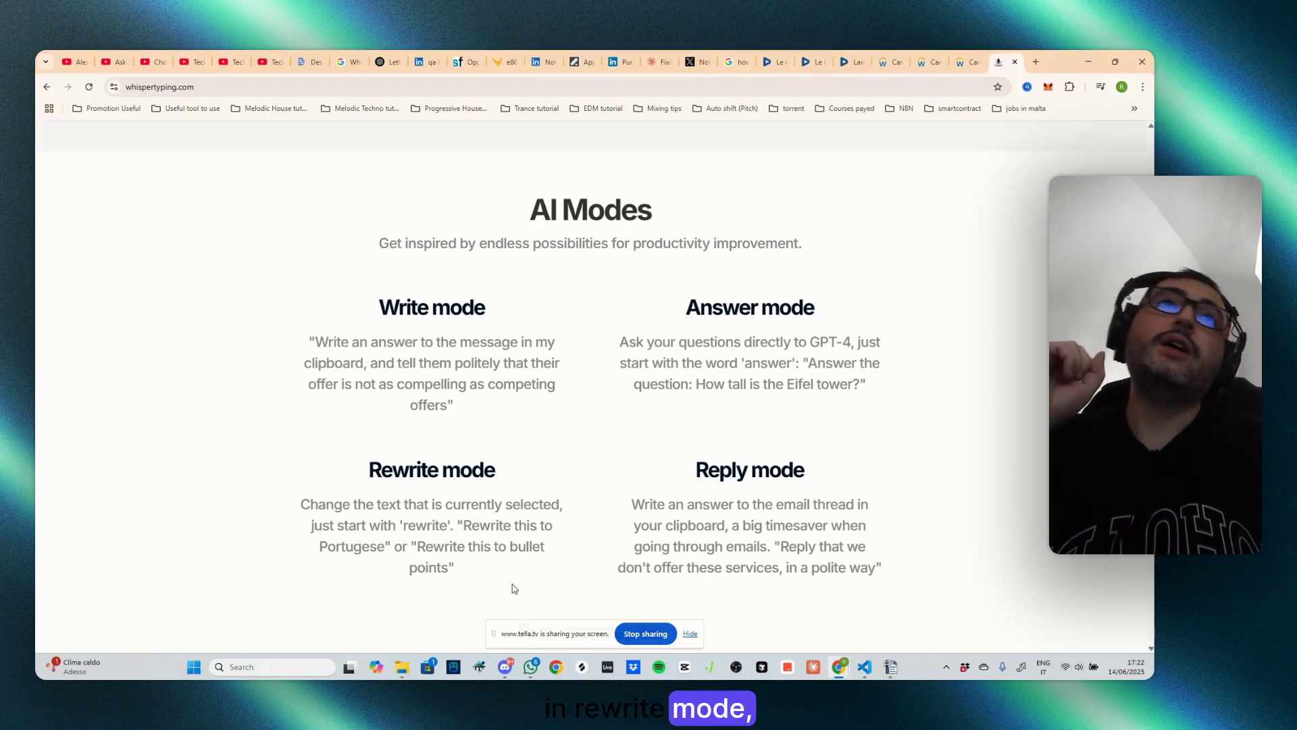
{"action": "scroll", "coordinate": [513, 588], "scroll_direction": "down", "scroll_amount": 3}
{"action": "scroll", "coordinate": [511, 592], "scroll_direction": "down", "scroll_amount": 2}
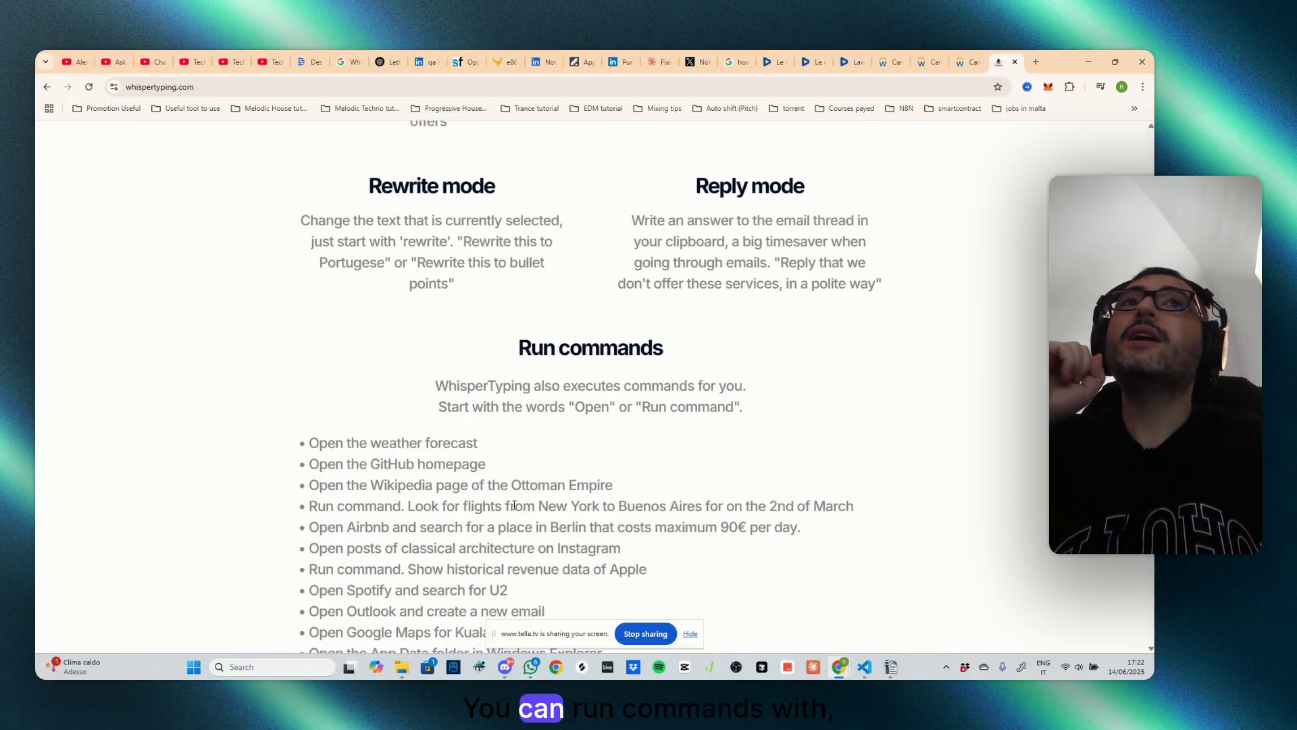
{"action": "scroll", "coordinate": [520, 504], "scroll_direction": "down", "scroll_amount": 2}
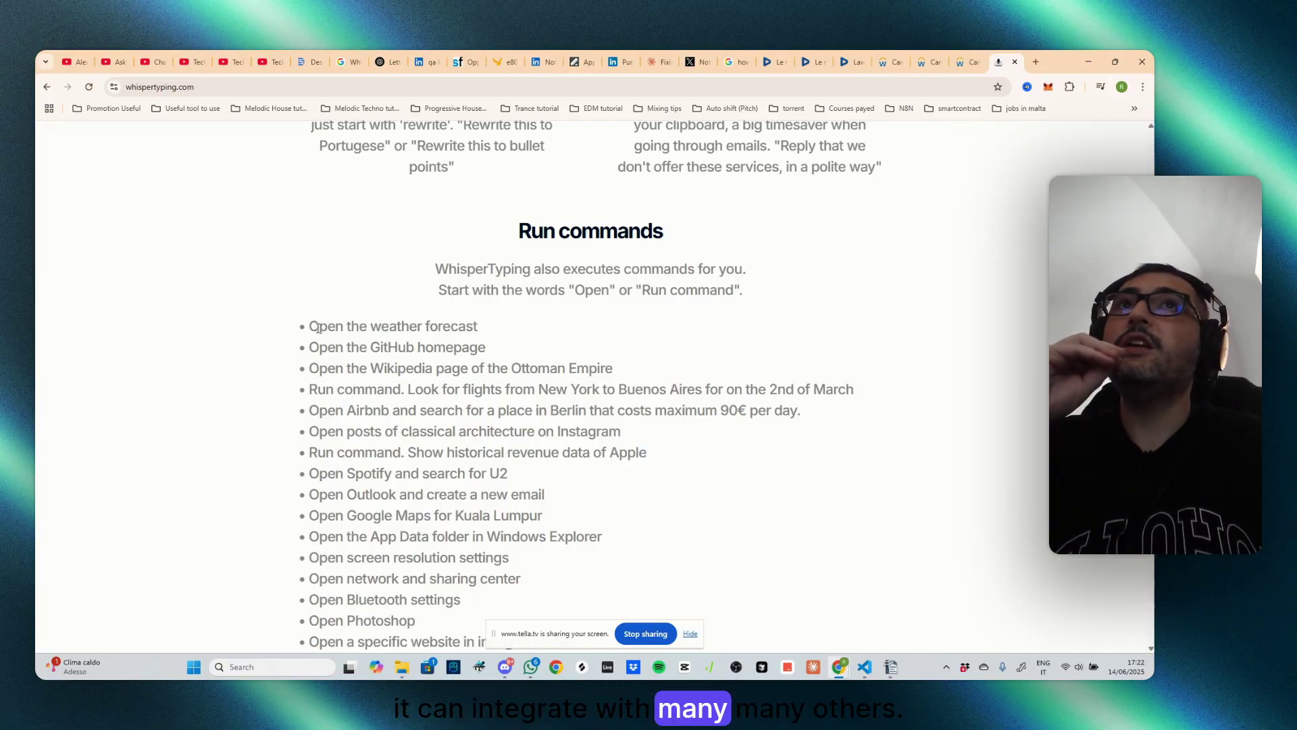
{"action": "left_click_drag", "start_coordinate": [307, 327], "coordinate": [573, 507]}
{"action": "scroll", "coordinate": [424, 394], "scroll_direction": "down", "scroll_amount": 2}
{"action": "scroll", "coordinate": [424, 393], "scroll_direction": "down", "scroll_amount": 1}
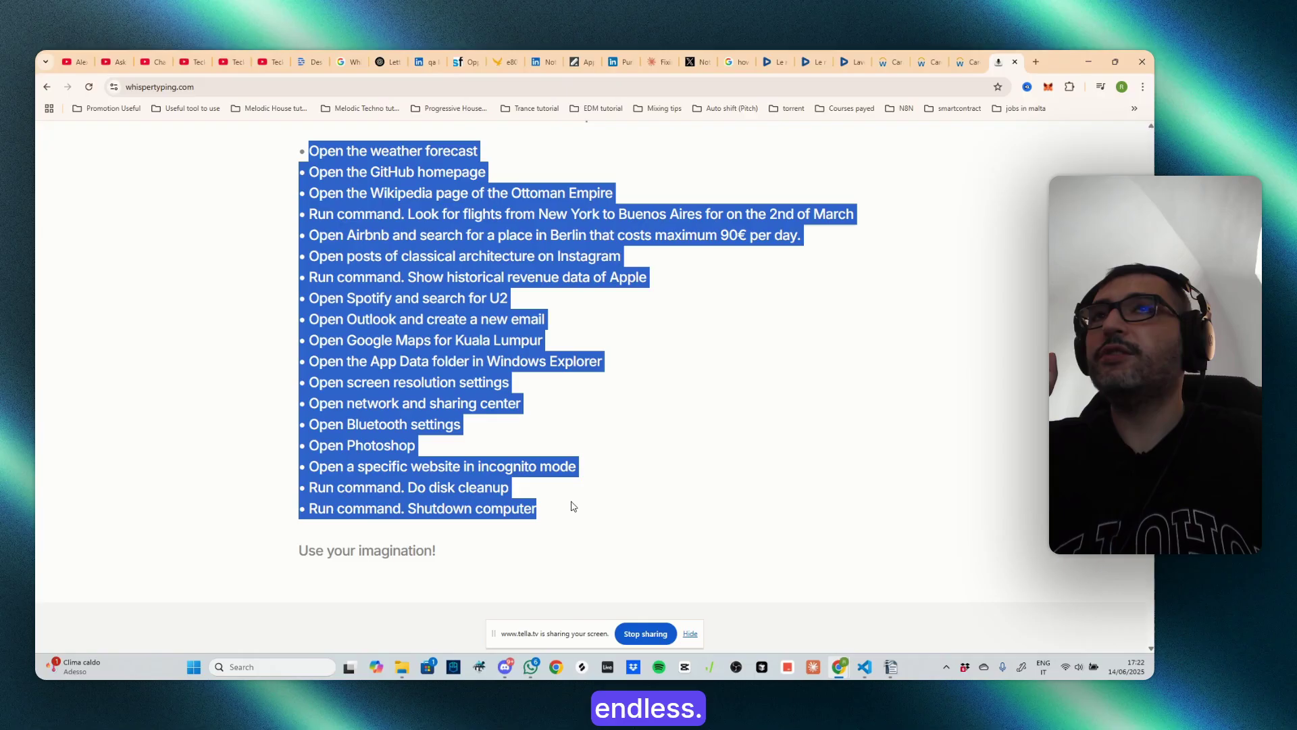
{"action": "left_click", "coordinate": [574, 507]}
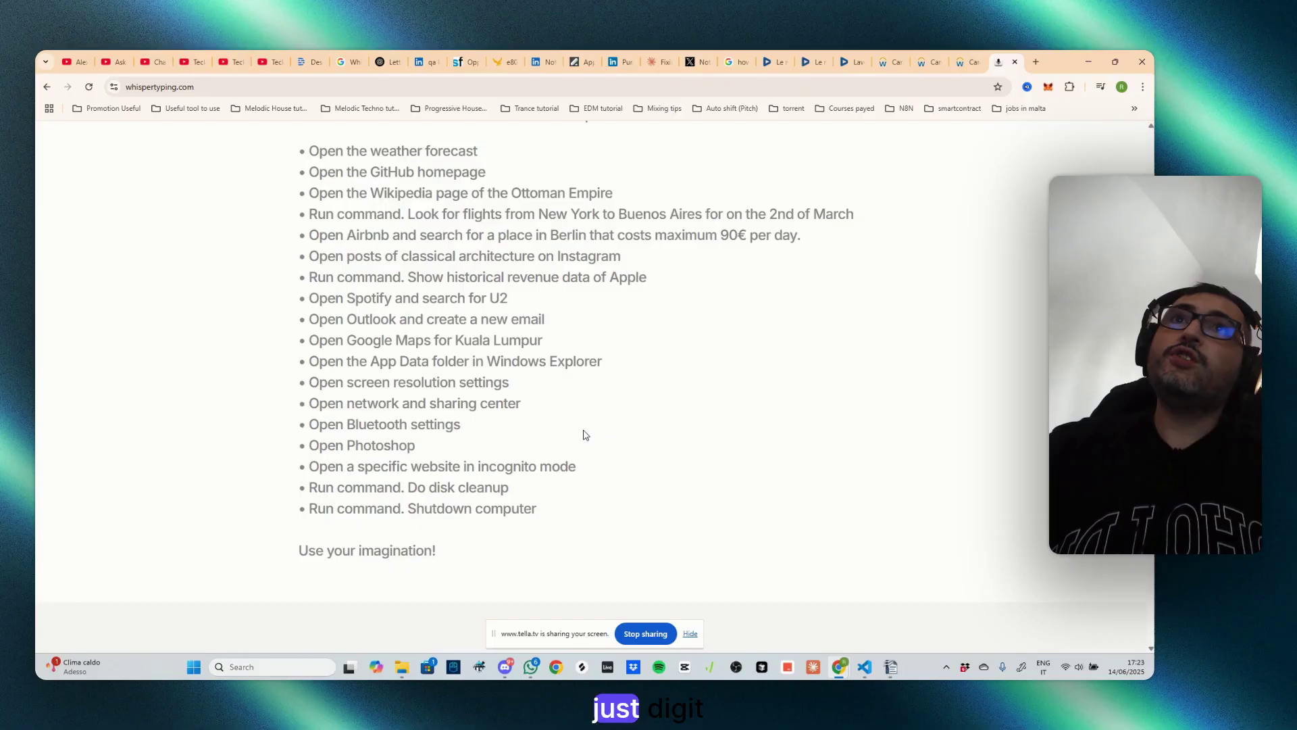
- Go back over the WhisperTyping page up to its introduction with the Get started form
{"action": "scroll", "coordinate": [586, 440], "scroll_direction": "up", "scroll_amount": 5}
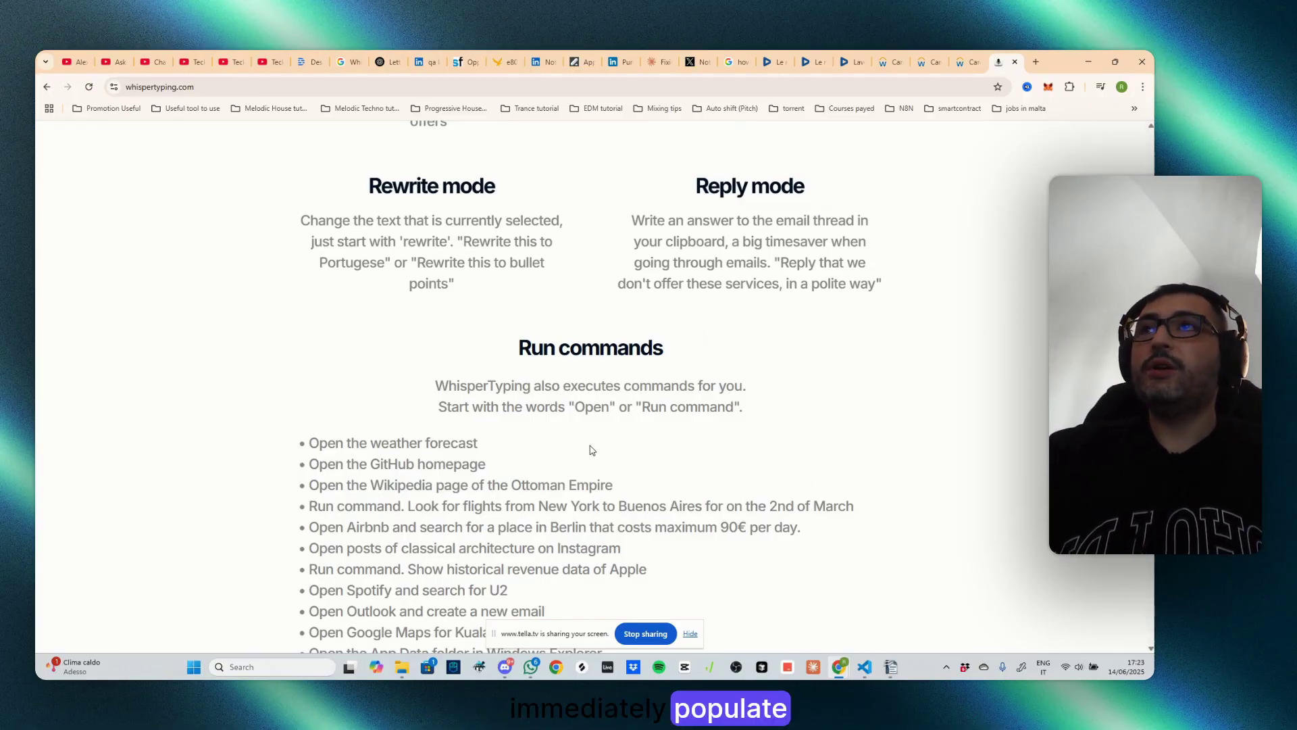
{"action": "scroll", "coordinate": [588, 451], "scroll_direction": "up", "scroll_amount": 15}
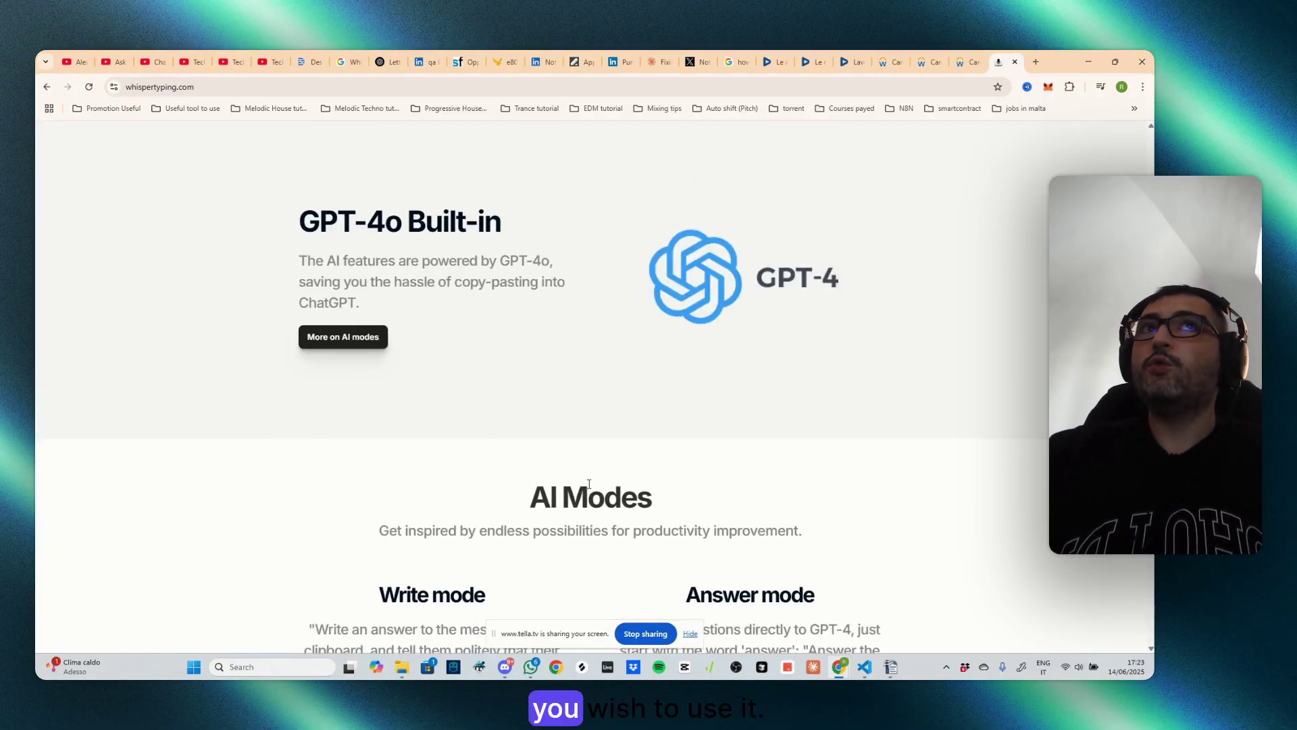
{"action": "scroll", "coordinate": [593, 490], "scroll_direction": "up", "scroll_amount": 12}
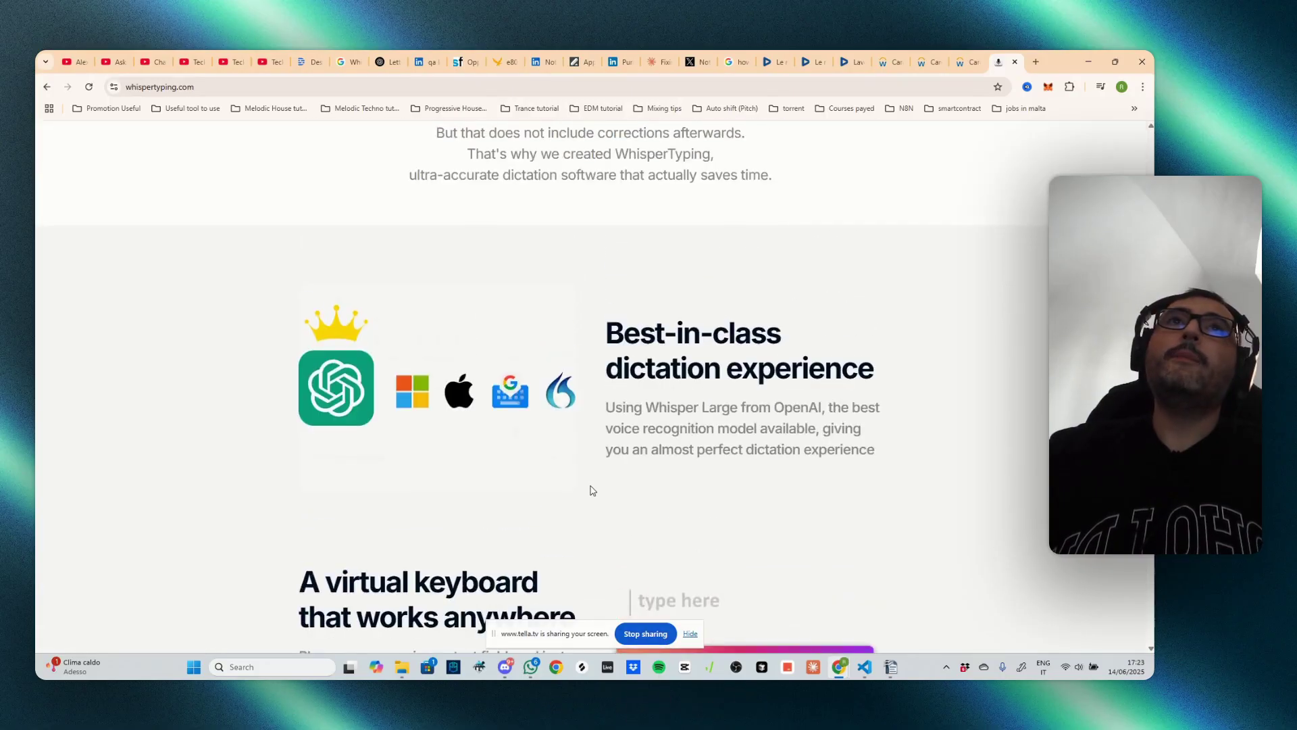
{"action": "scroll", "coordinate": [592, 489], "scroll_direction": "up", "scroll_amount": 10}
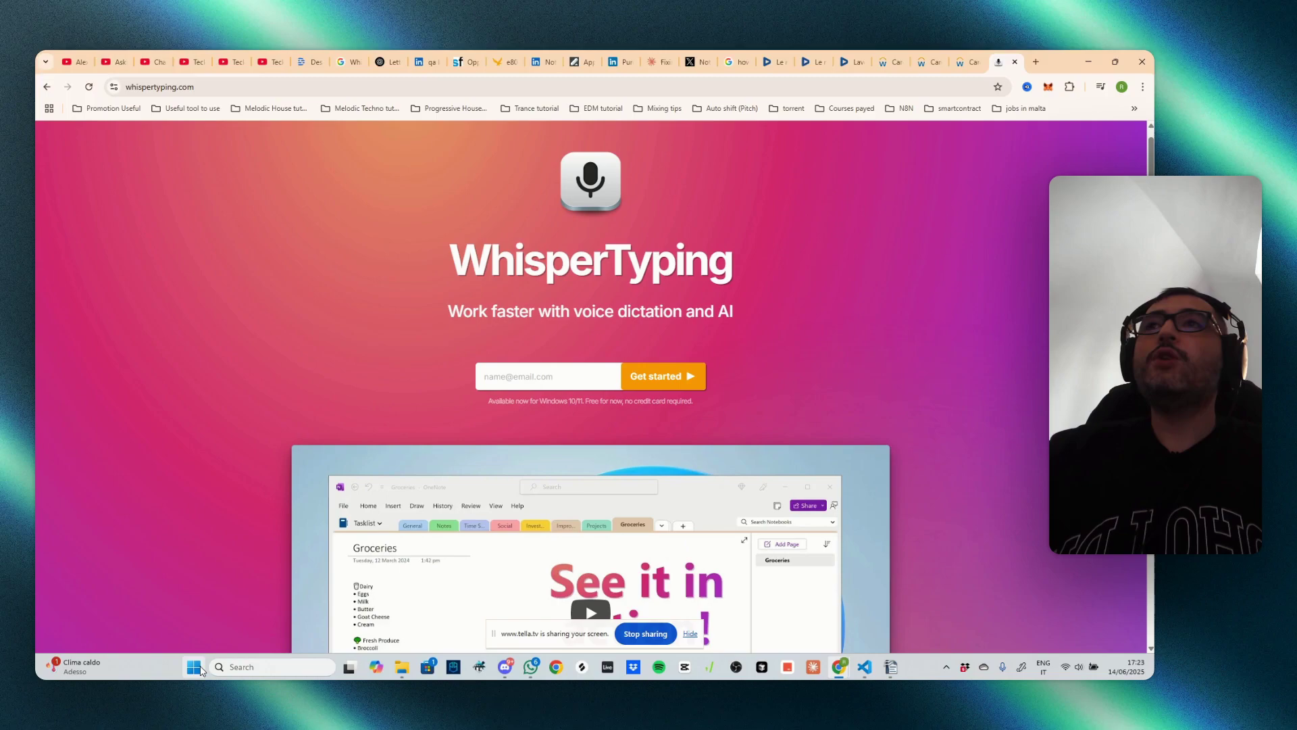
{"action": "scroll", "coordinate": [578, 379], "scroll_direction": "up", "scroll_amount": 1}
{"action": "scroll", "coordinate": [576, 401], "scroll_direction": "up", "scroll_amount": 1}
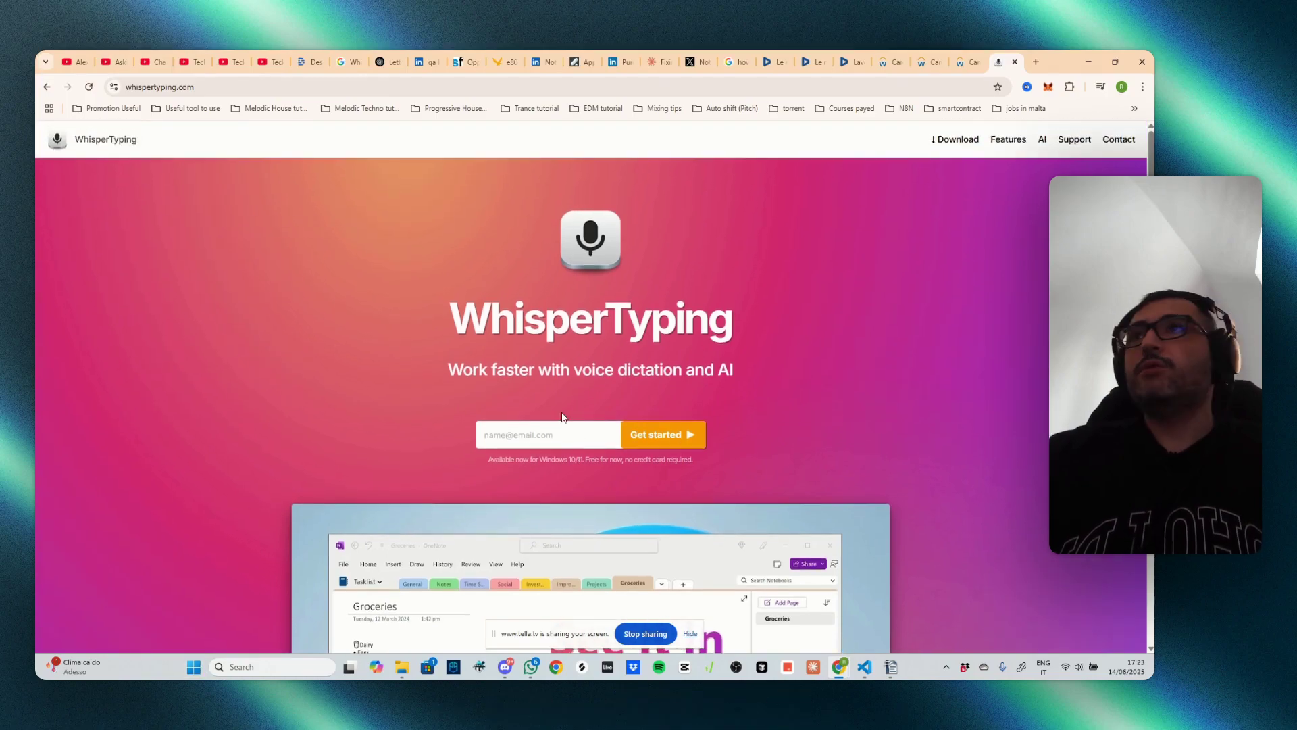
- Find and launch the installed WhisperTyping desktop app, and move its floating dictation bar over the page's WhisperTyping title
{"action": "left_click", "coordinate": [194, 668]}
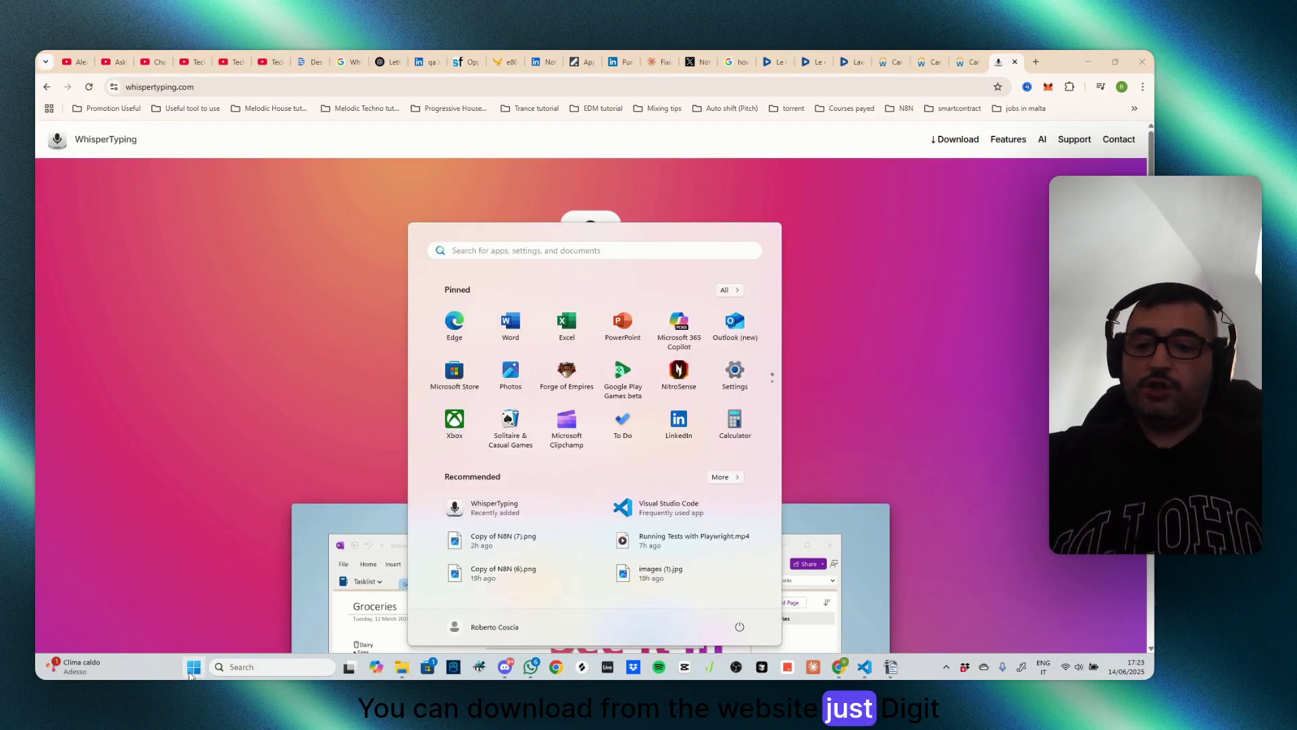
{"action": "type", "text": "whis"}
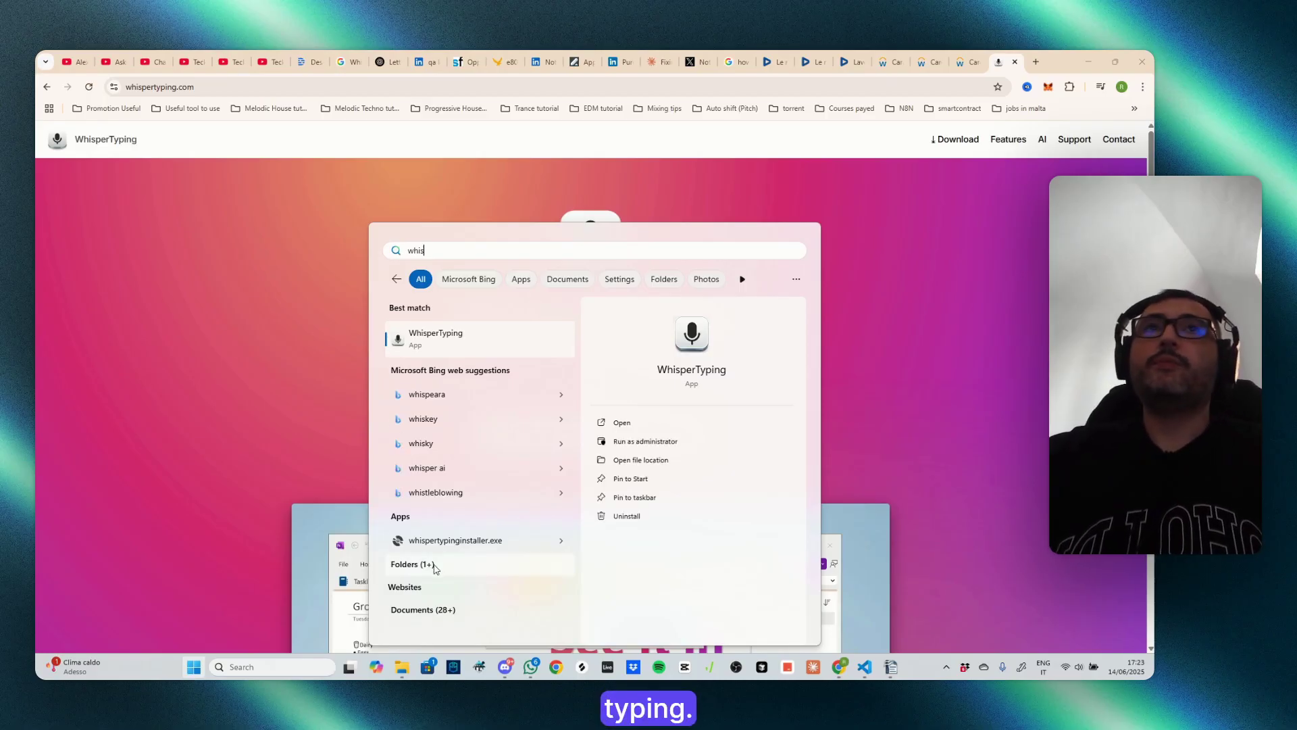
{"action": "left_click", "coordinate": [436, 337]}
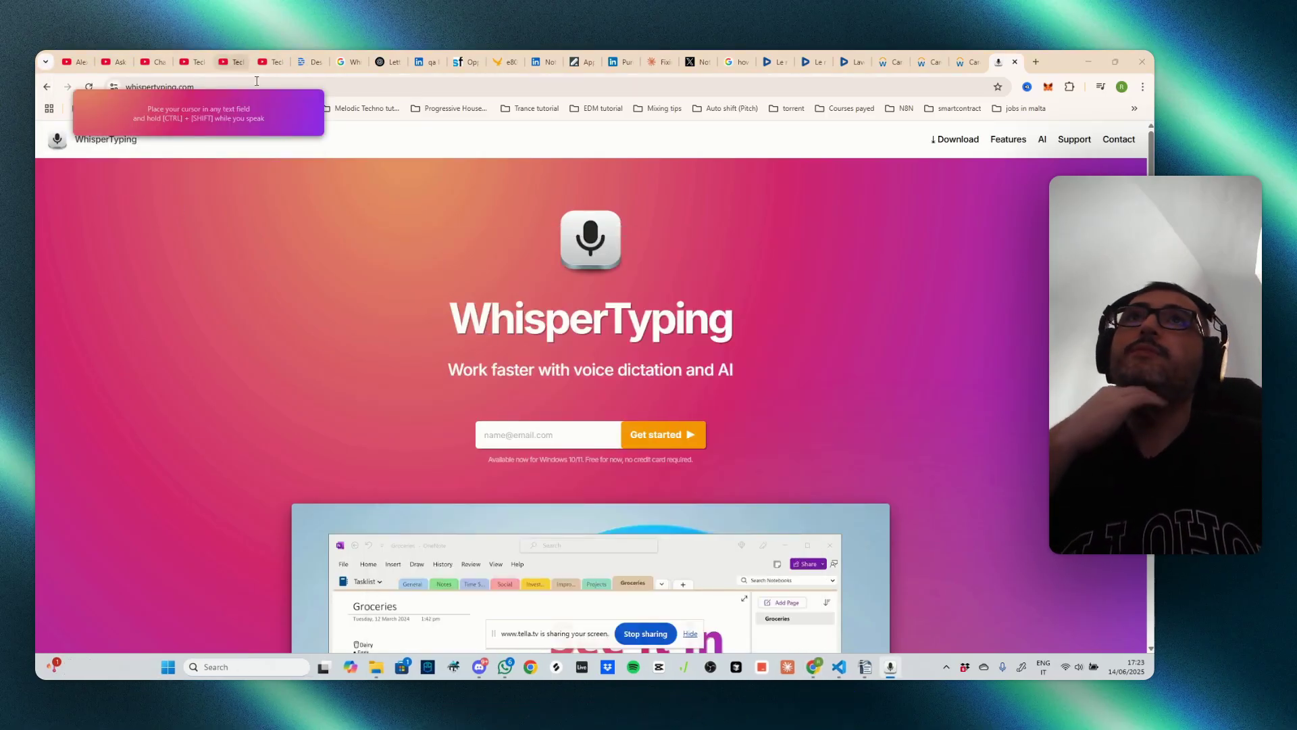
{"action": "left_click_drag", "start_coordinate": [369, 167], "coordinate": [699, 296]}
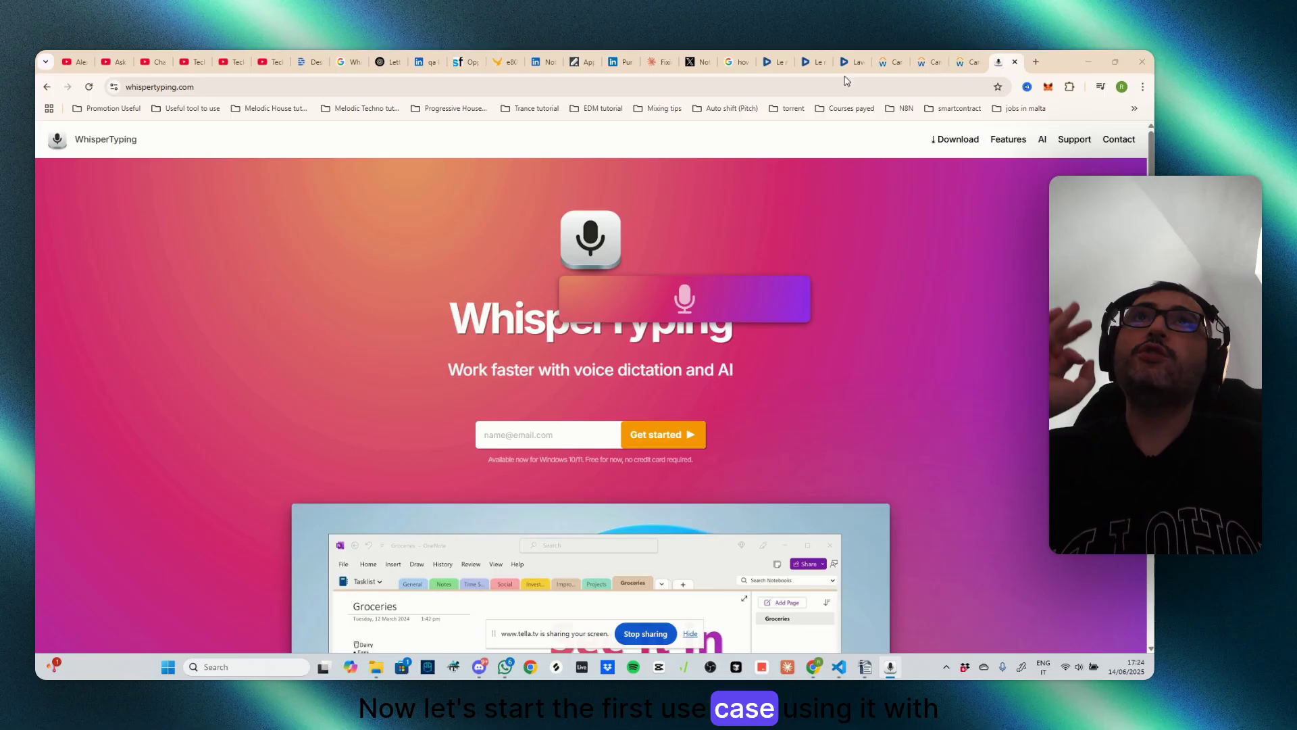
- Start a new ChatGPT chat and dictate a prompt for a beautiful to-do app with editable tasks and tags based on status
{"action": "left_click", "coordinate": [383, 64]}
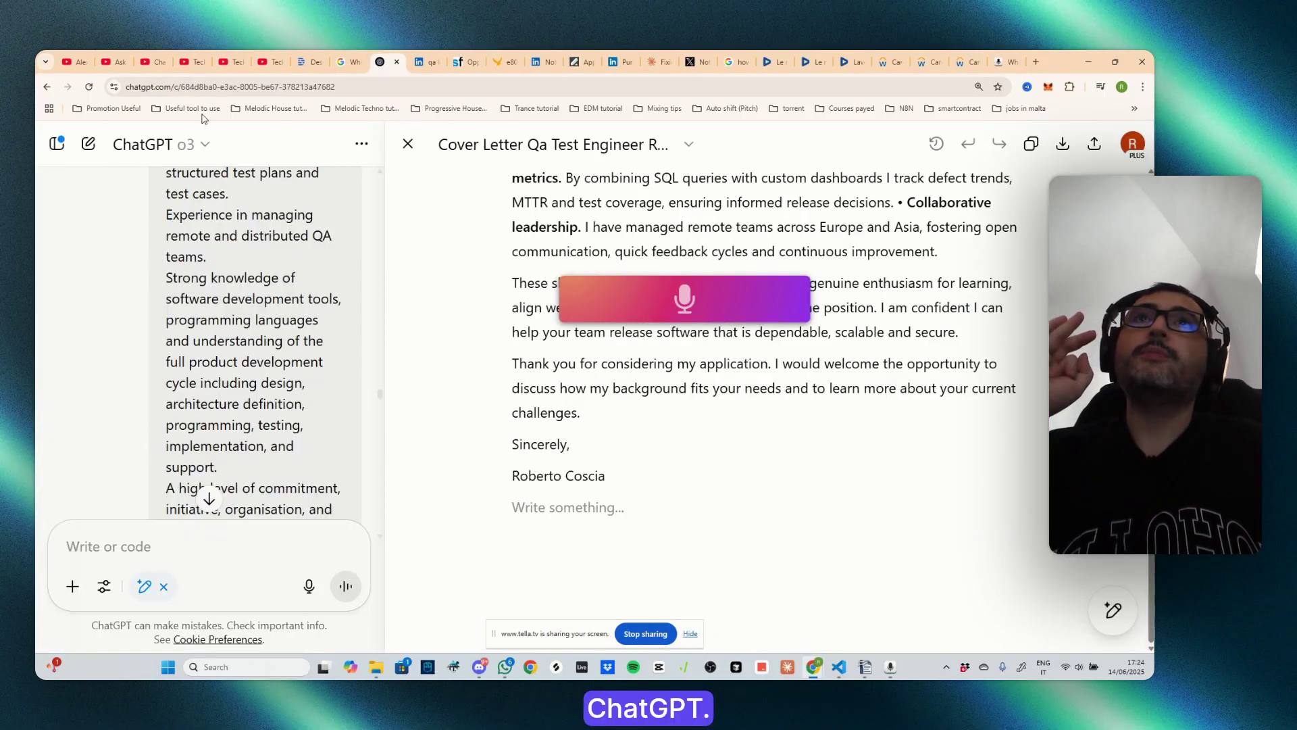
{"action": "left_click", "coordinate": [96, 147]}
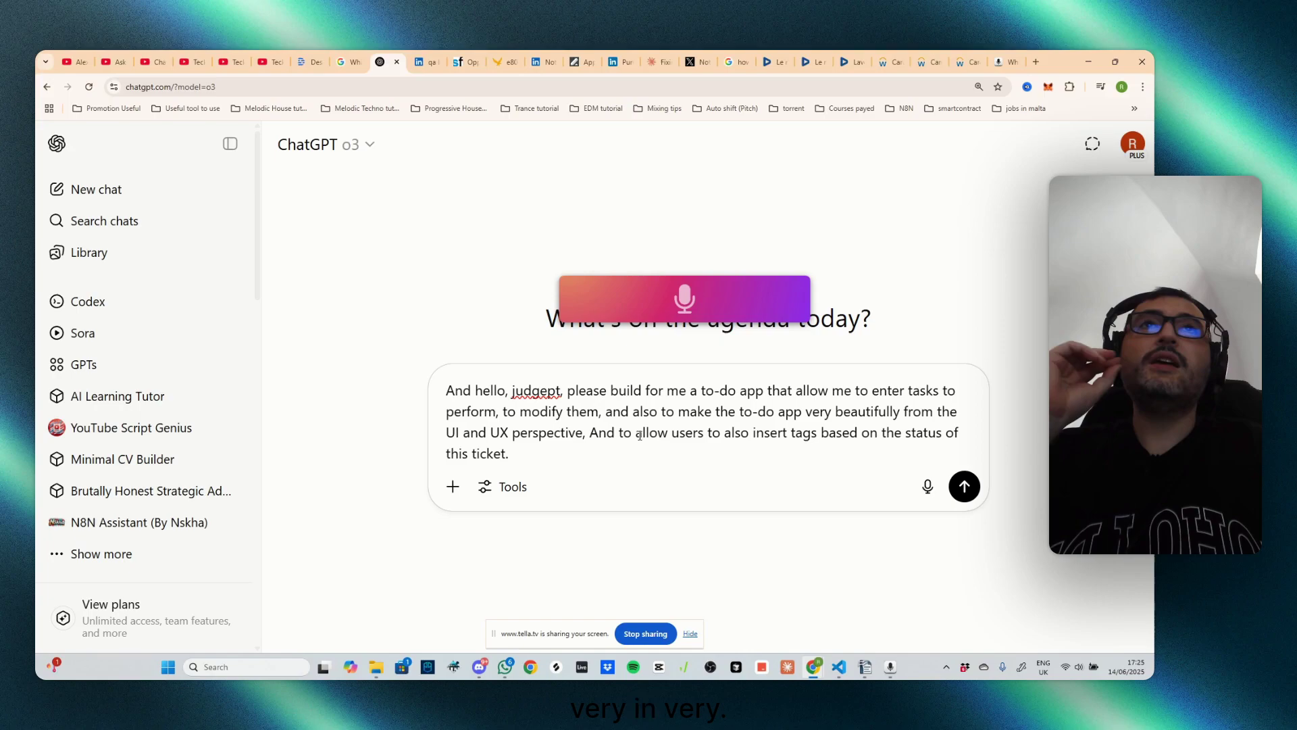
- Remove the misheard word "judgept" and its extra comma after "hello" from the to-do app prompt, and send the prompt
{"action": "double_click", "coordinate": [526, 392]}
{"action": "type", "text": "chat"}
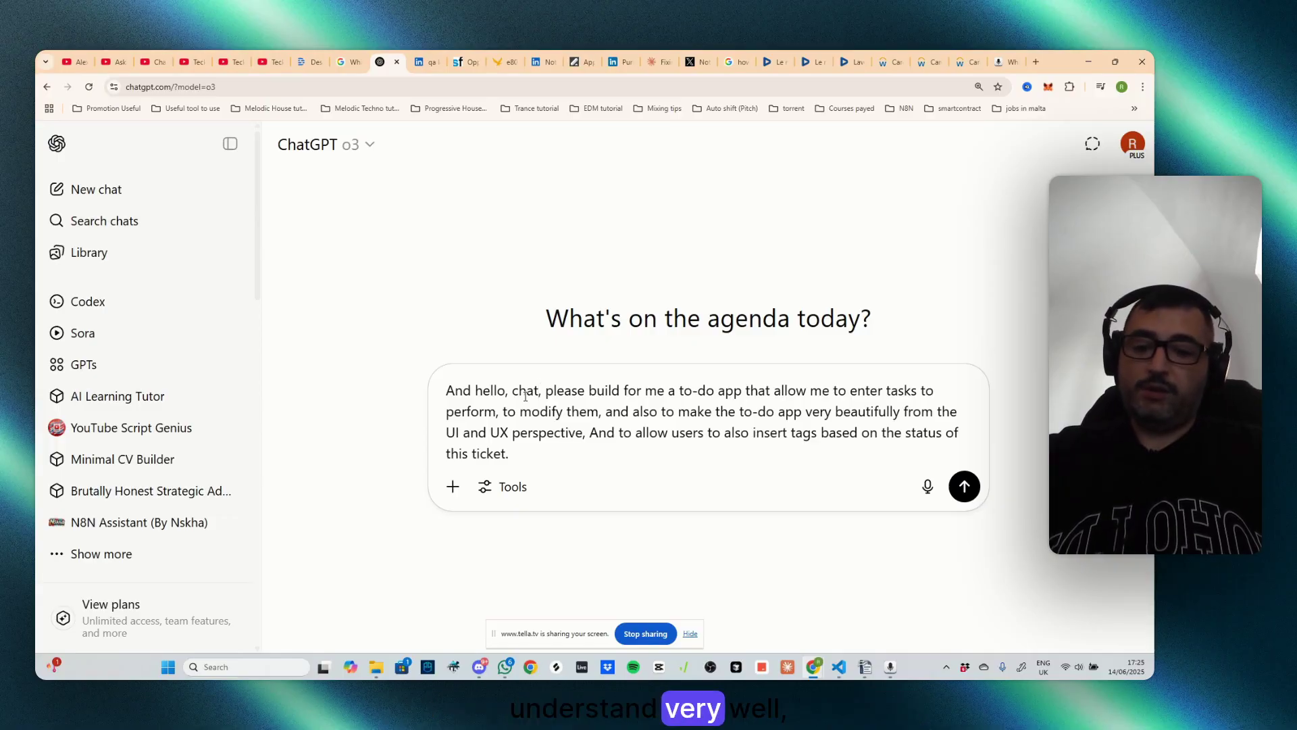
{"action": "key", "text": "BackSpace"}
{"action": "key", "text": "BackSpace"}
{"action": "key", "text": "BackSpace"}
{"action": "key", "text": "BackSpace"}
{"action": "key", "text": "BackSpace"}
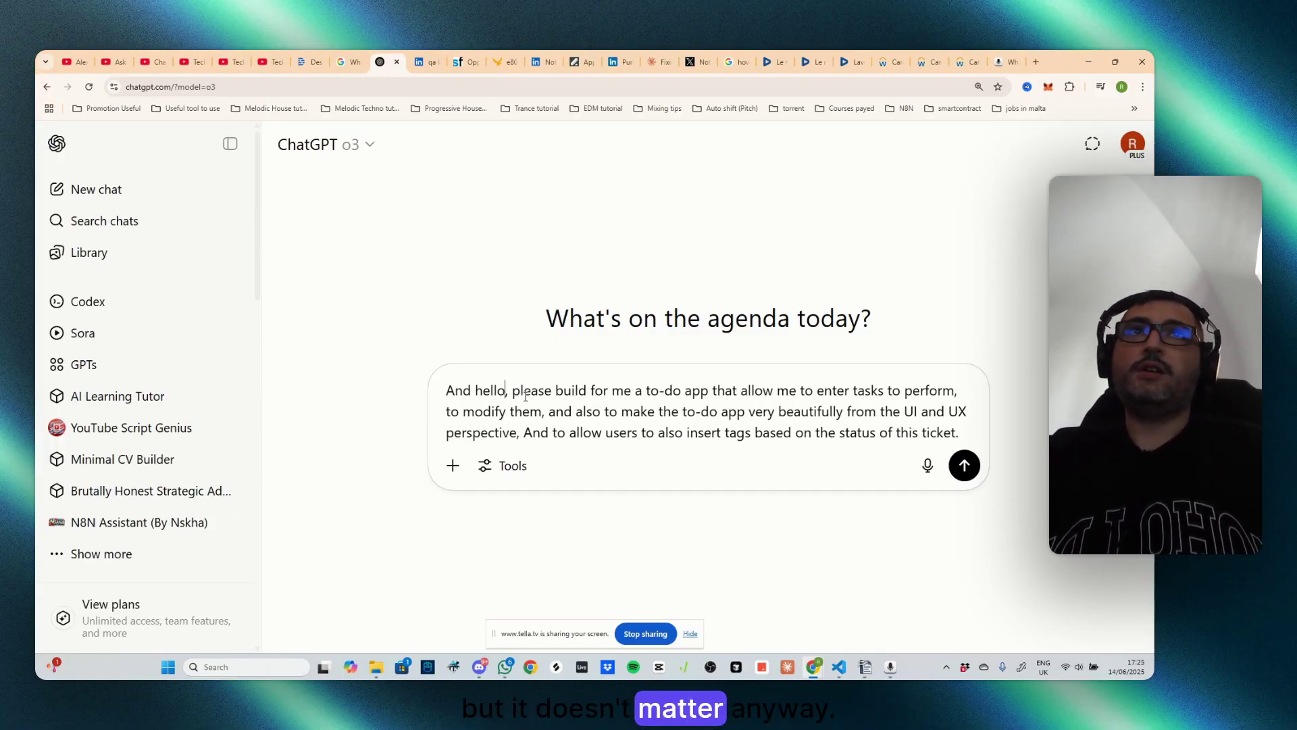
{"action": "left_click", "coordinate": [966, 466]}
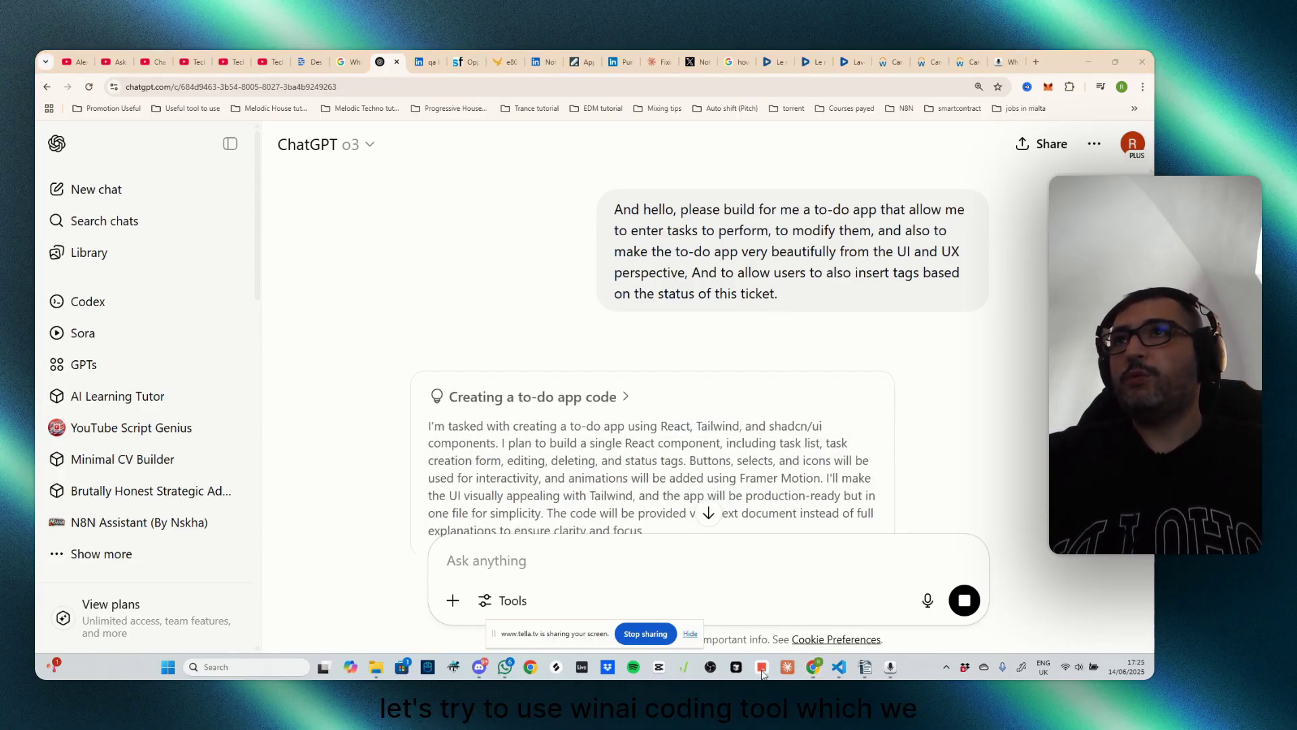
- Switch to Trae, dictate a request to Builder with MCP for a readme explaining the playwright folder's setup and test runs, and send it
{"action": "left_click", "coordinate": [762, 669]}
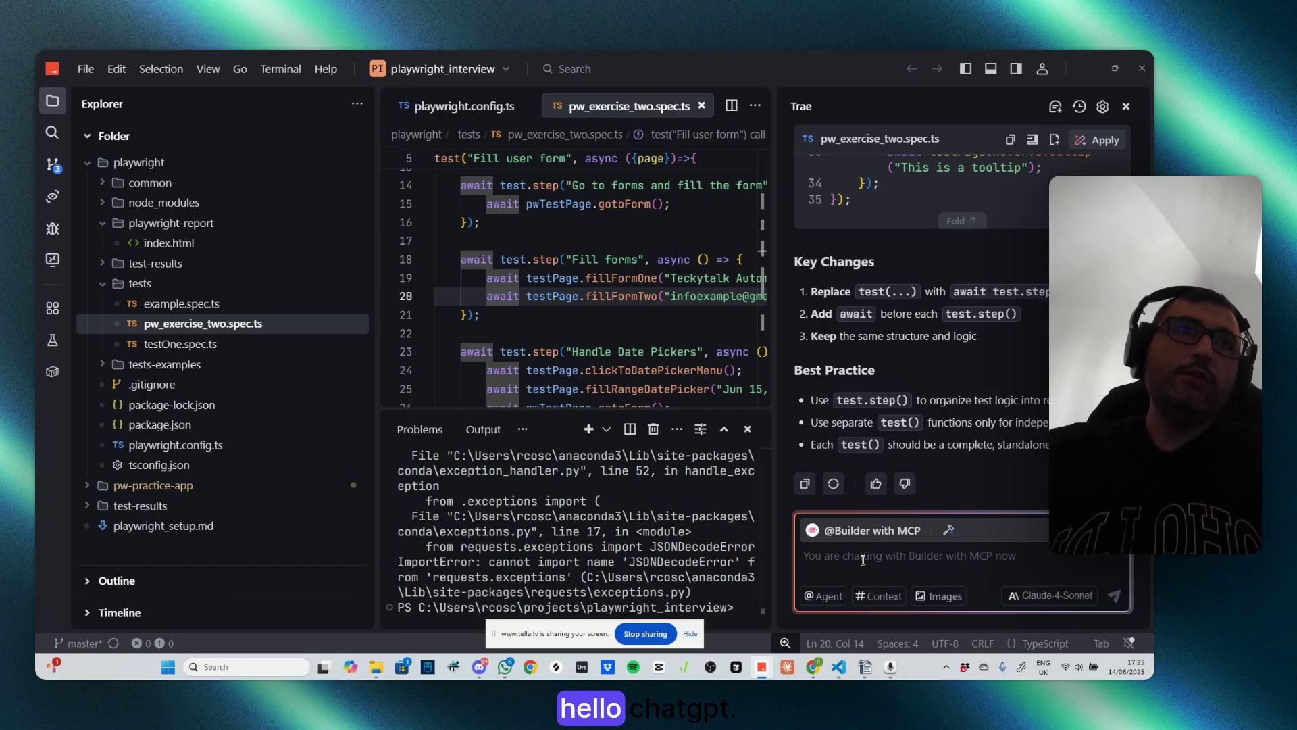
{"action": "key", "text": "ctrl+super"}
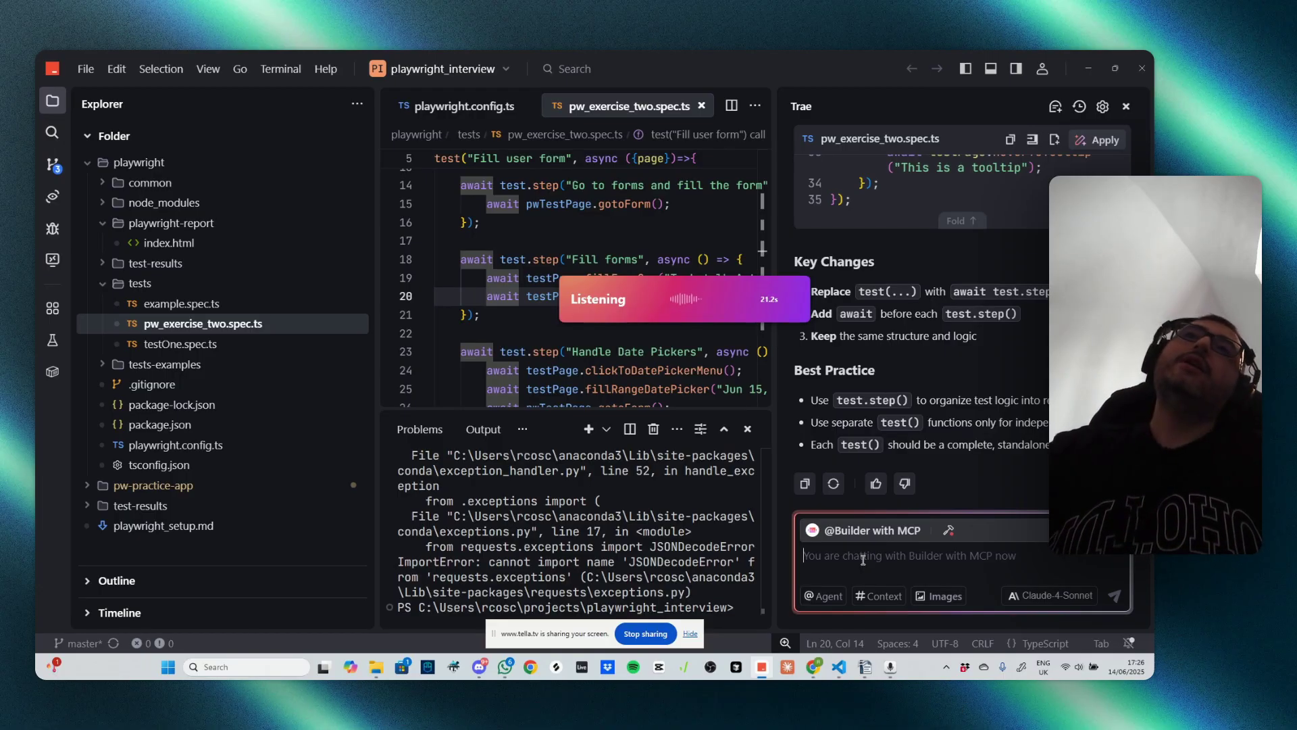
{"action": "key", "text": "ctrl+super"}
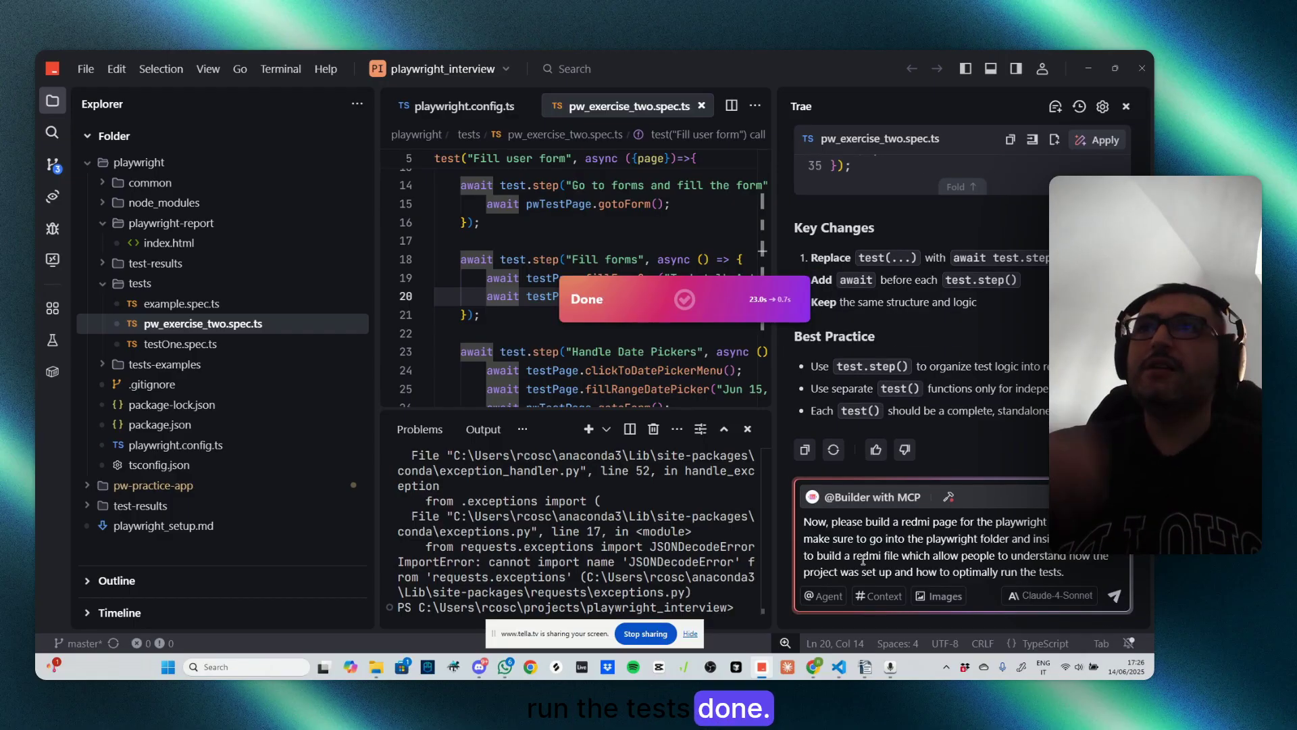
{"action": "left_click", "coordinate": [1115, 597]}
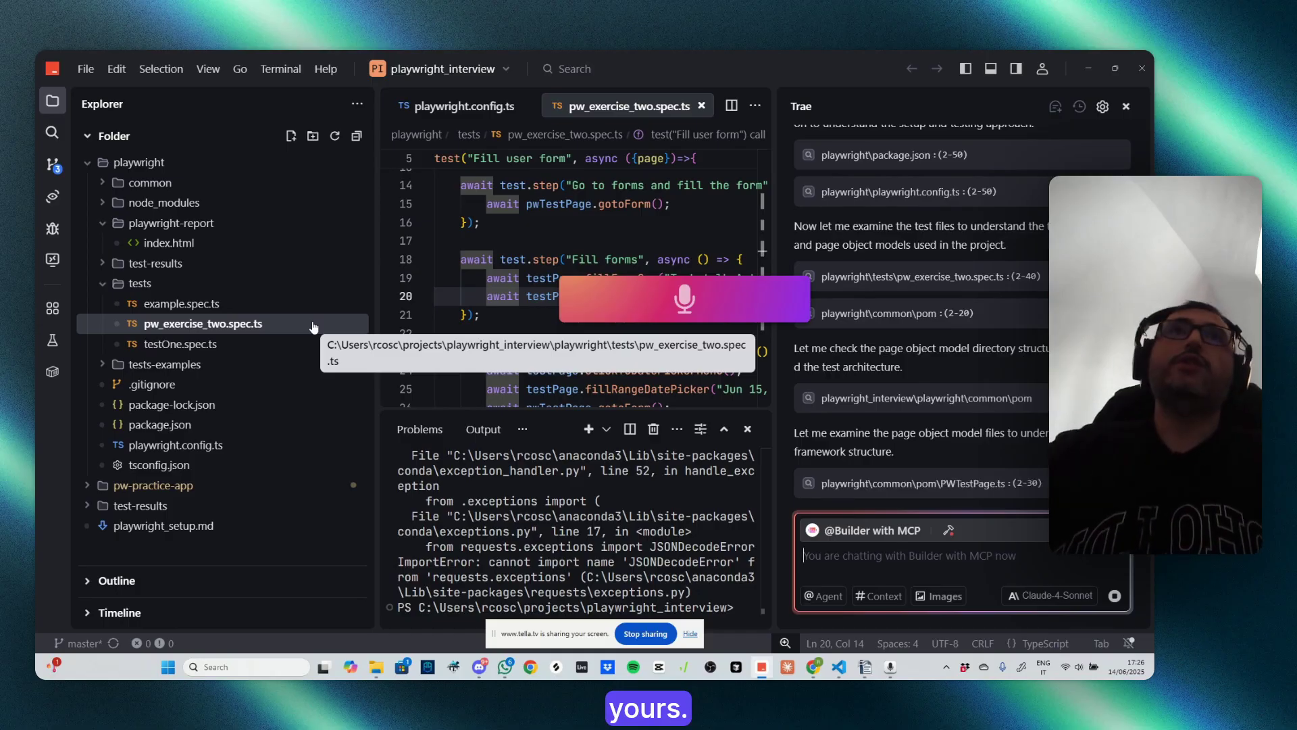
- Switch from Trae to the browser, open Notion in a new tab, and create a new private page
{"action": "left_click", "coordinate": [1088, 69]}
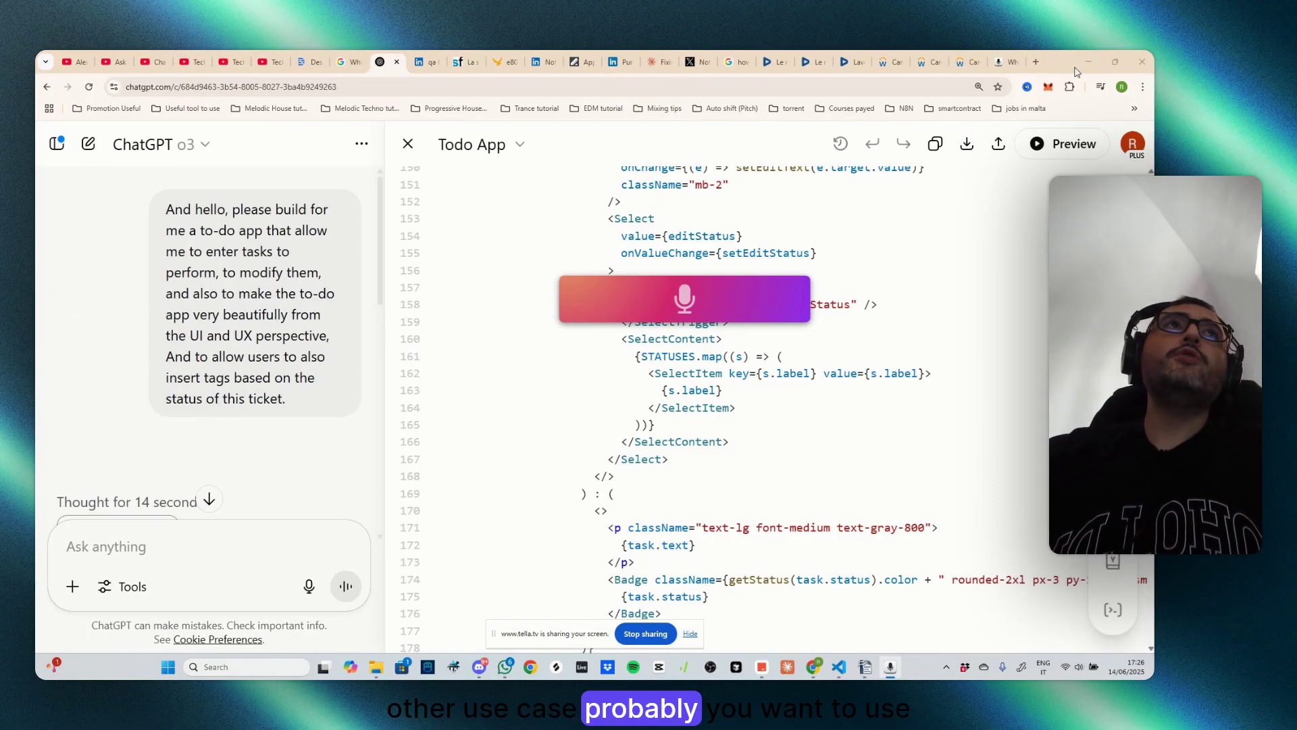
{"action": "left_click", "coordinate": [1035, 62]}
{"action": "type", "text": "notion"}
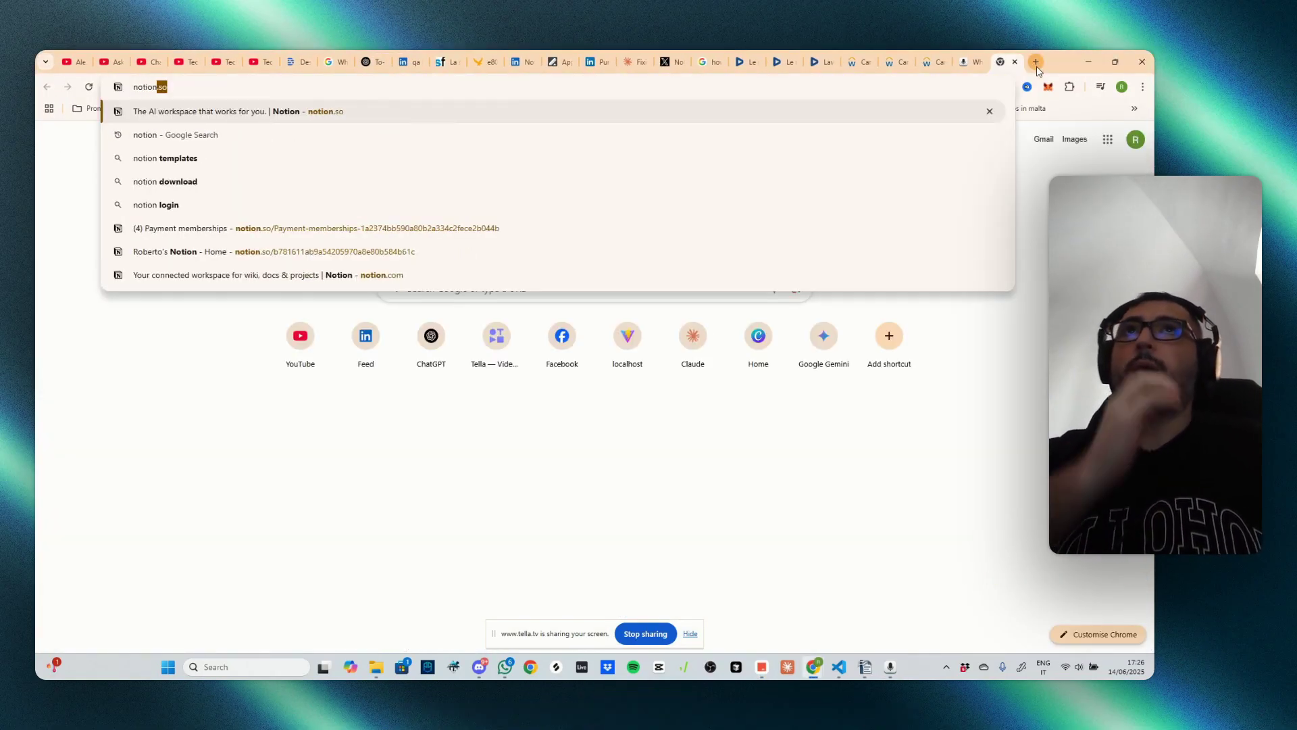
{"action": "key", "text": "Return"}
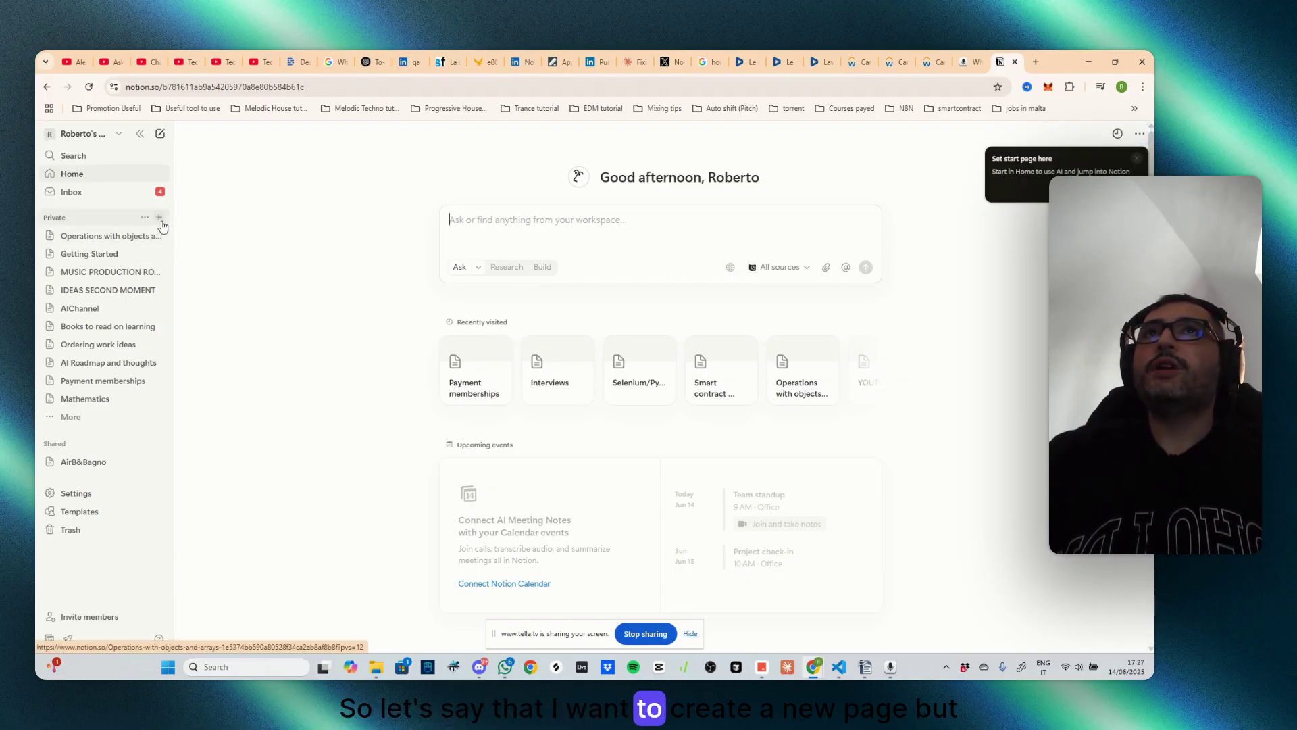
{"action": "left_click", "coordinate": [160, 217]}
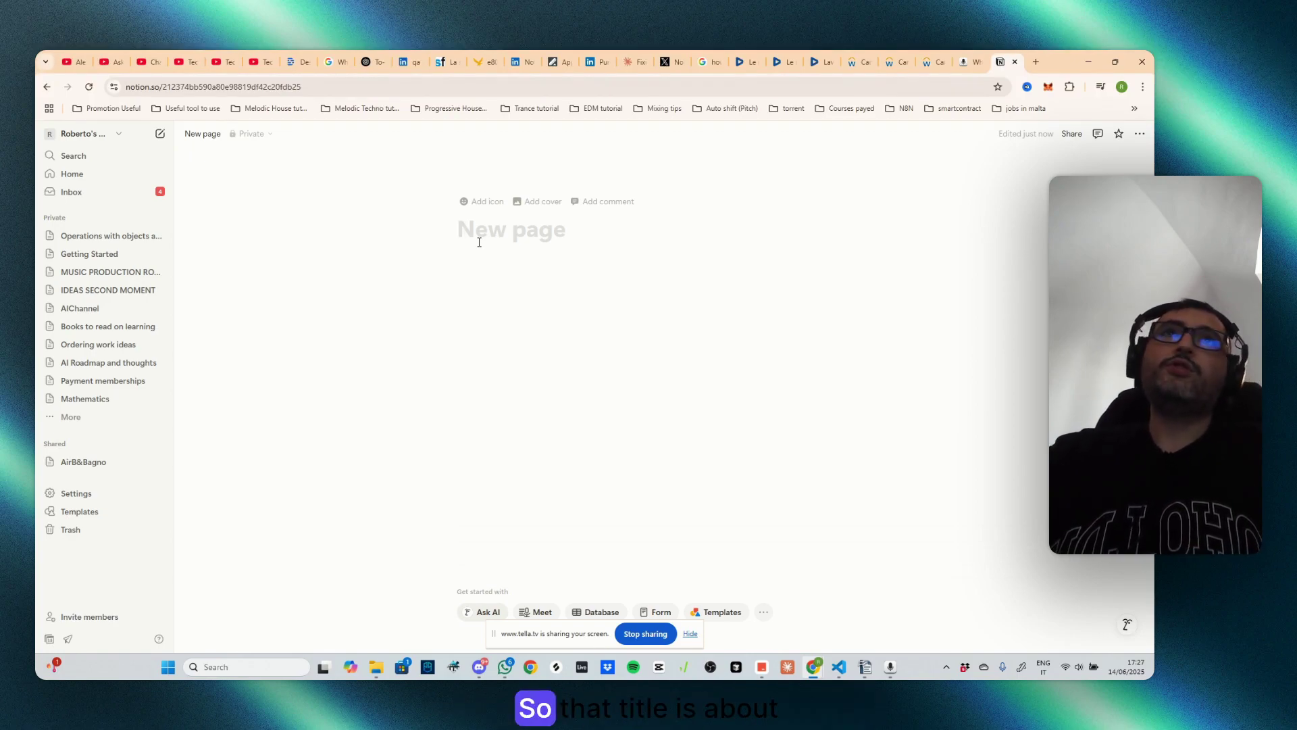
- Dictate a page title about a document giving the tasks for today, start another recording, and undo the dictated title
{"action": "key", "text": "ctrl+super"}
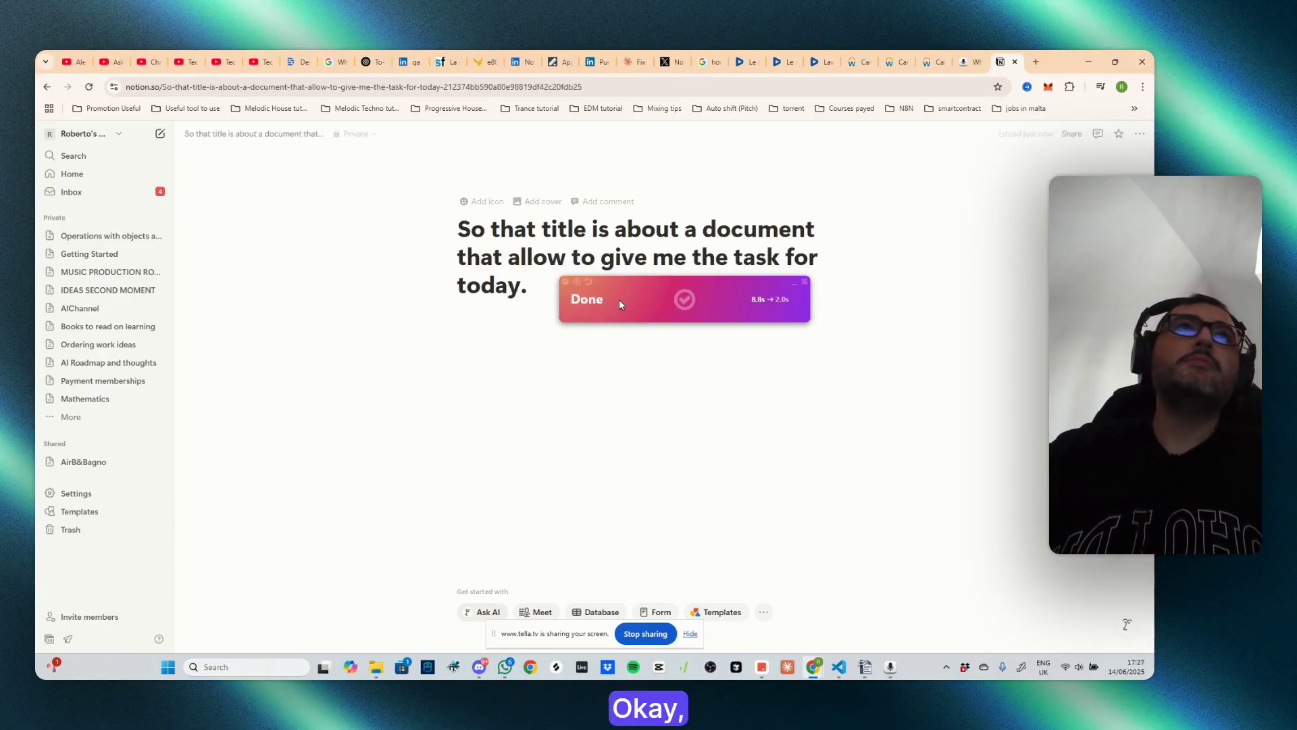
{"action": "left_click", "coordinate": [681, 290]}
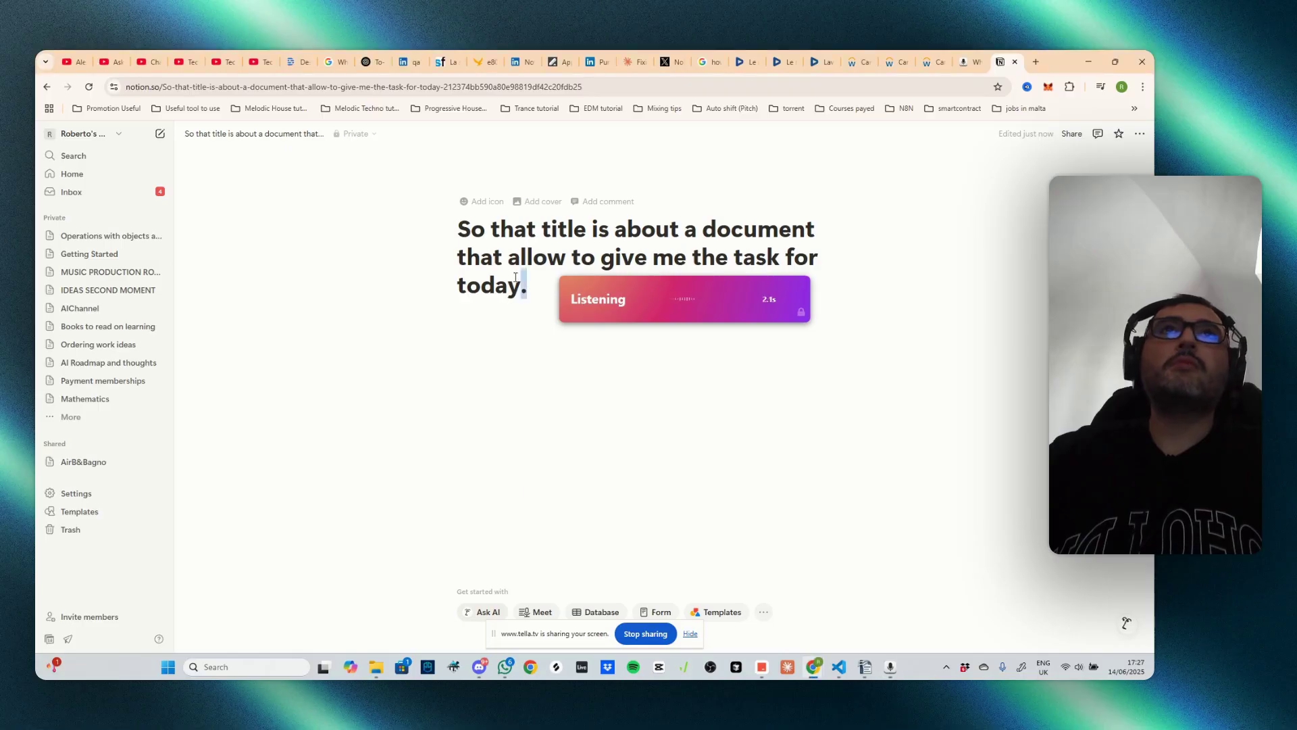
{"action": "key", "text": "ctrl+z"}
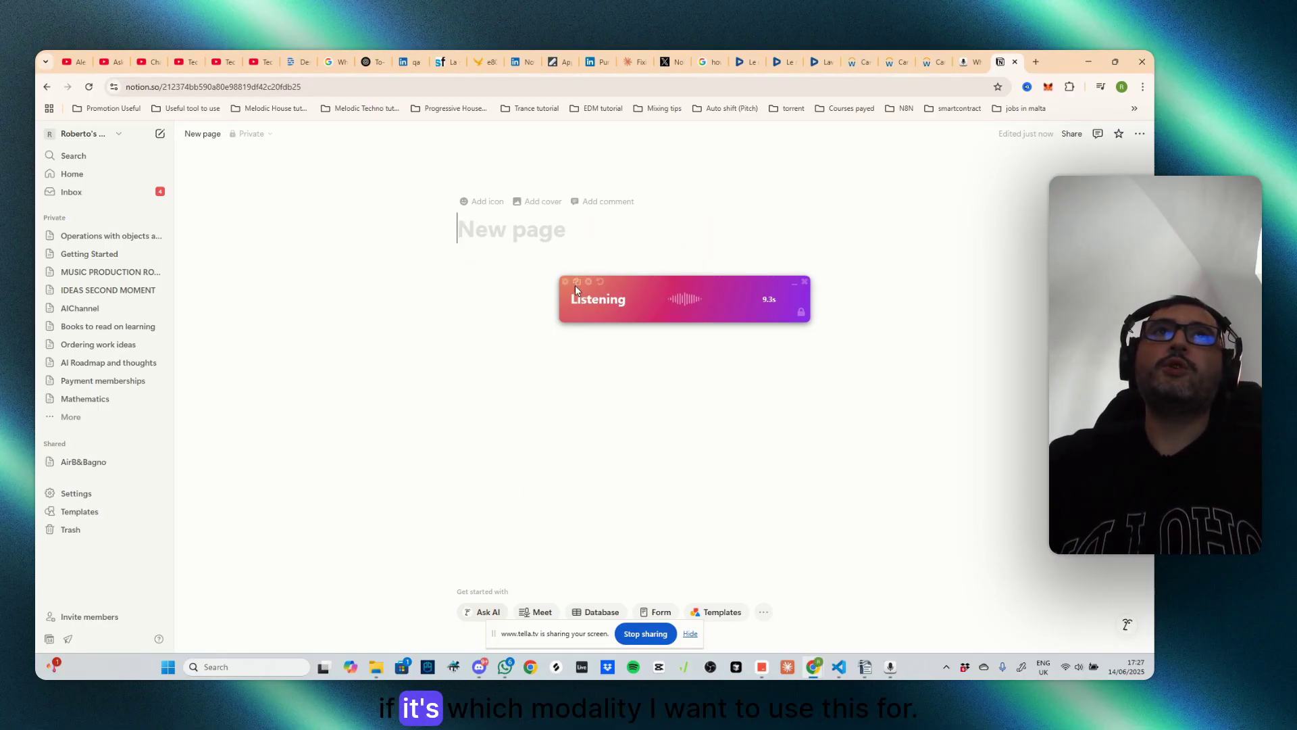
- Open WhisperTyping's settings beside the empty Notion page title and examine the transcription language choices
{"action": "left_click", "coordinate": [575, 283]}
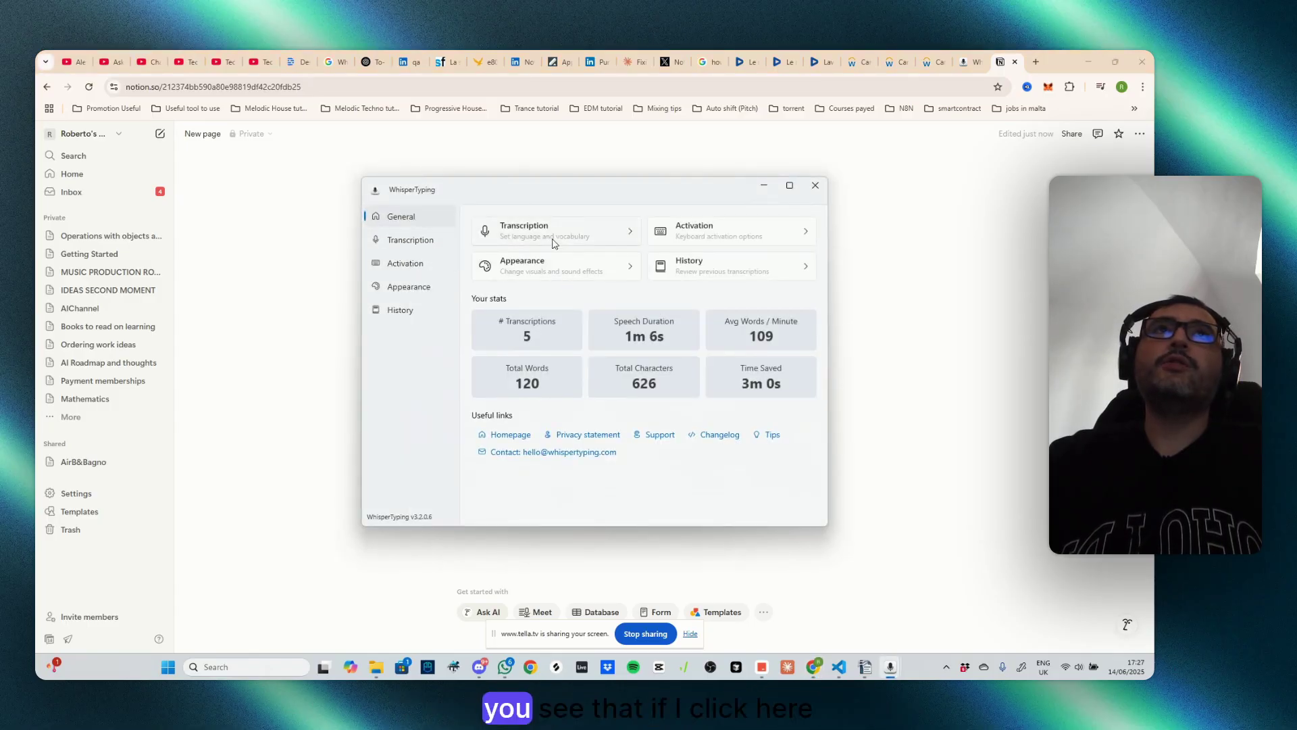
{"action": "left_click_drag", "start_coordinate": [561, 194], "coordinate": [818, 229]}
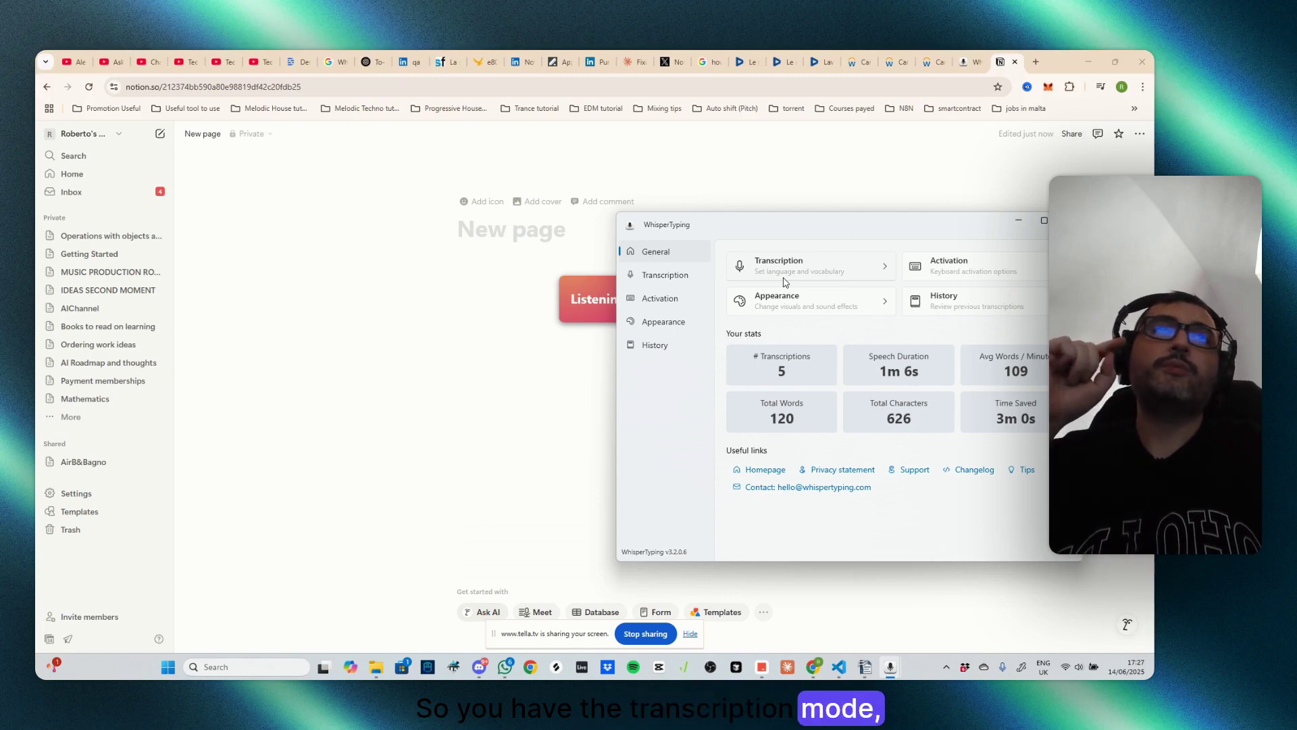
{"action": "left_click", "coordinate": [889, 272]}
{"action": "left_click", "coordinate": [789, 303]}
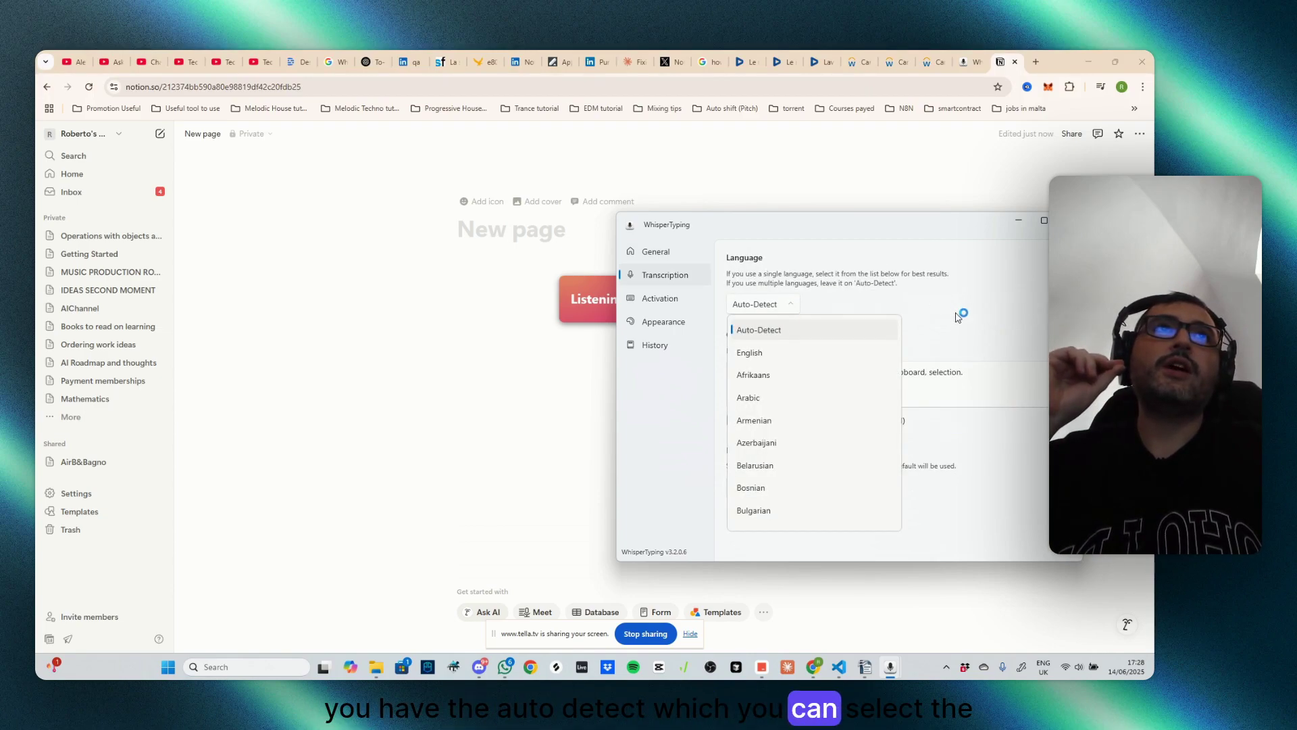
{"action": "left_click", "coordinate": [905, 314]}
- Review WhisperTyping's general and activation settings, including the hold keys and the shortcut for re-pasting the latest output
{"action": "left_click", "coordinate": [655, 252]}
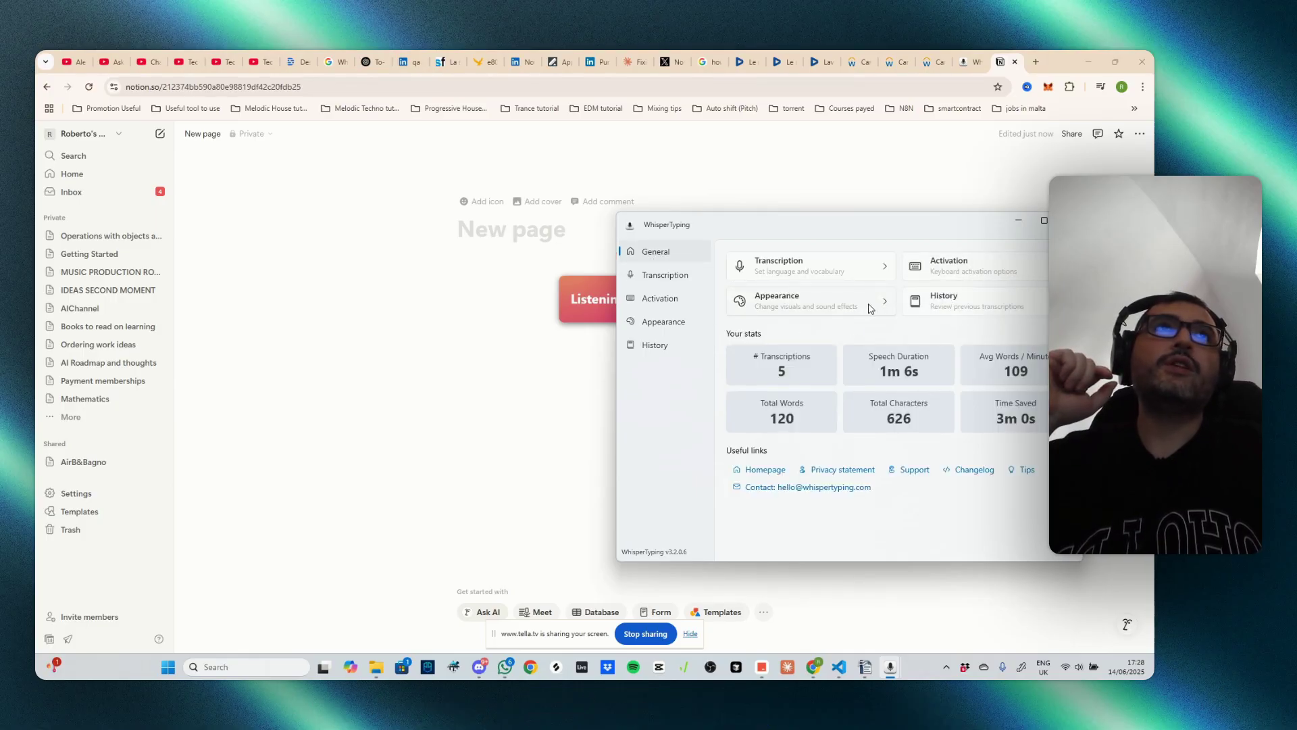
{"action": "left_click", "coordinate": [667, 277]}
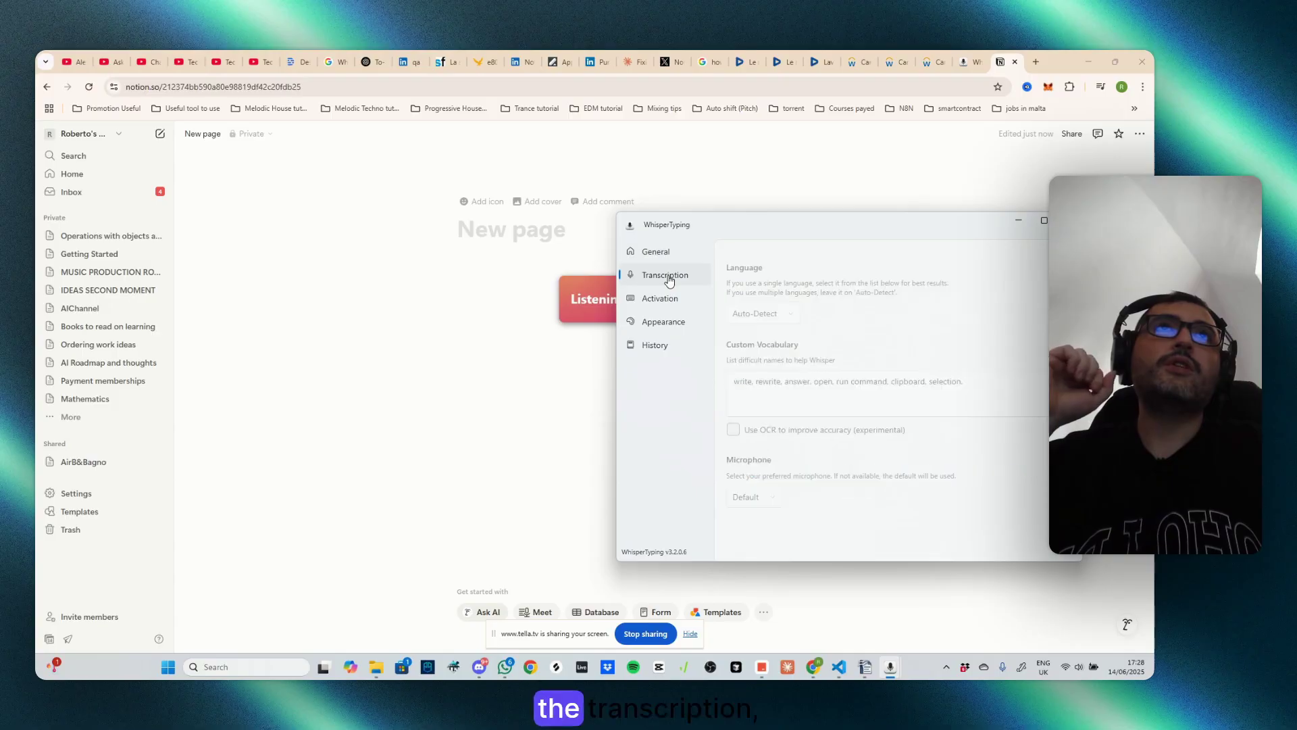
{"action": "left_click", "coordinate": [665, 300]}
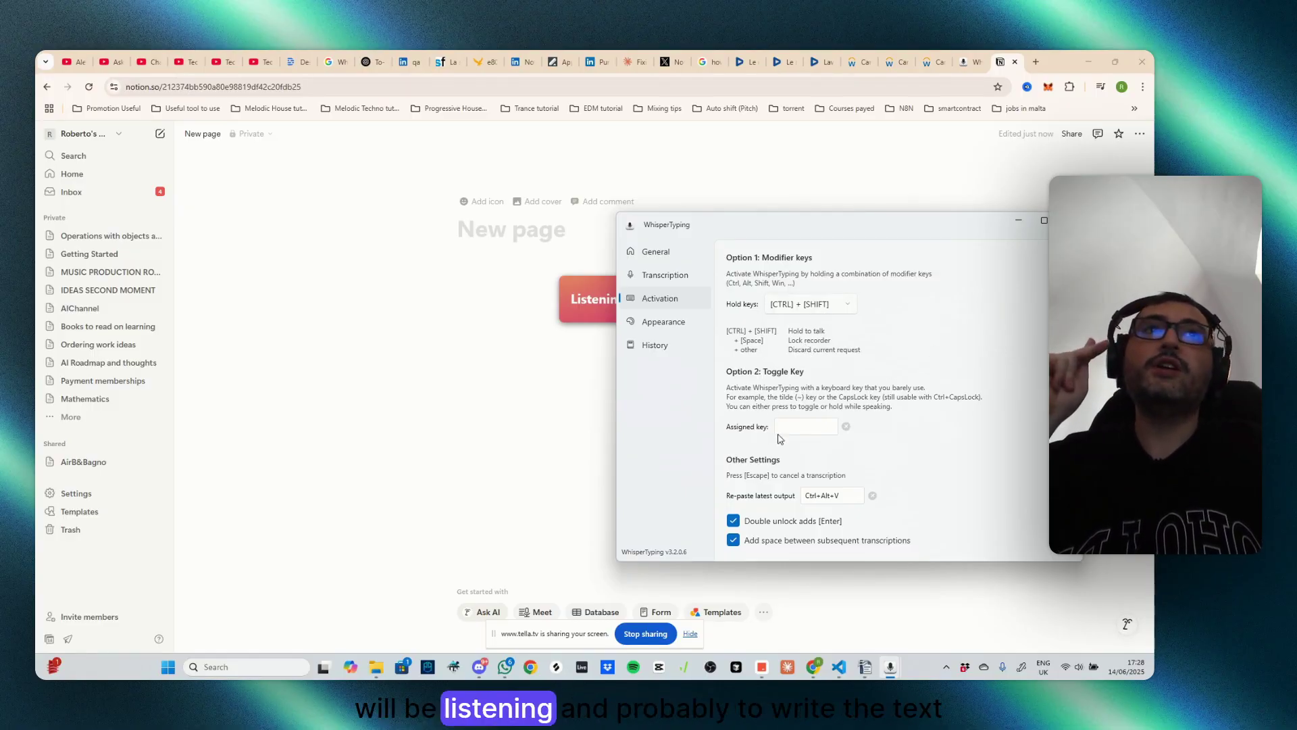
{"action": "left_click", "coordinate": [474, 319]}
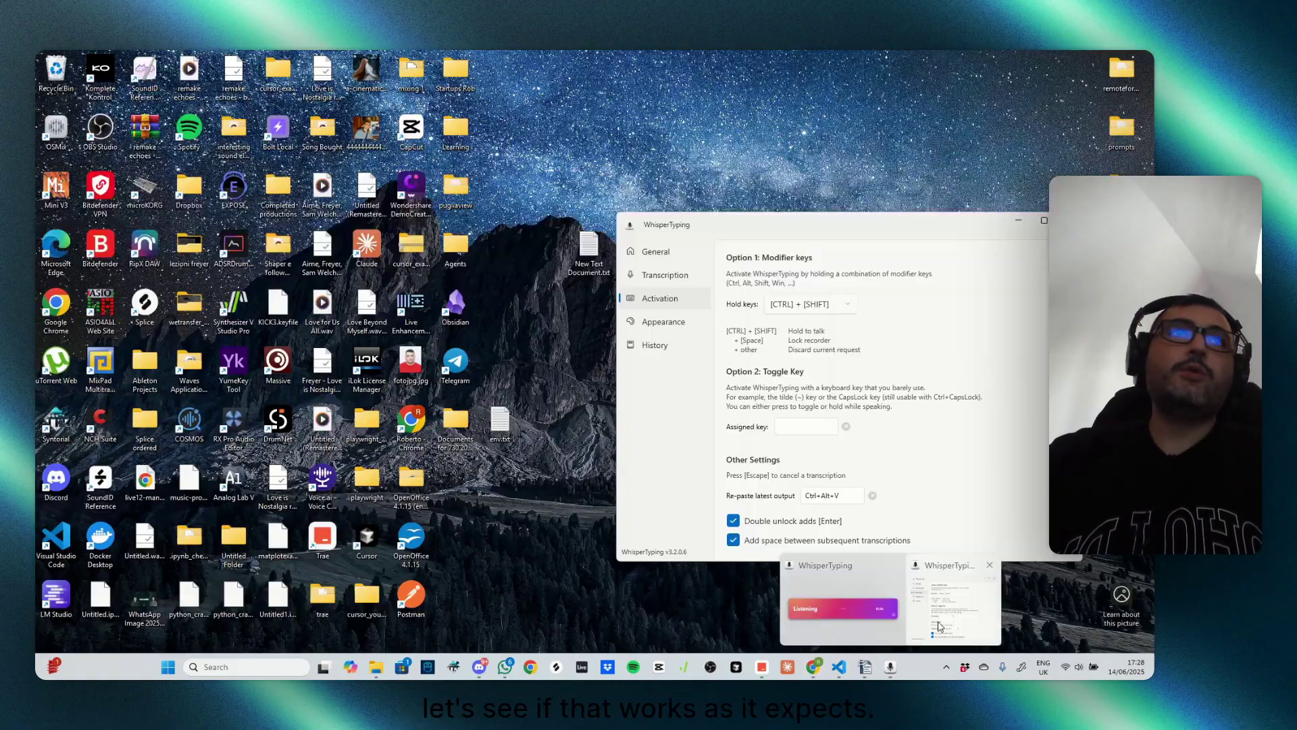
{"action": "left_click", "coordinate": [942, 626]}
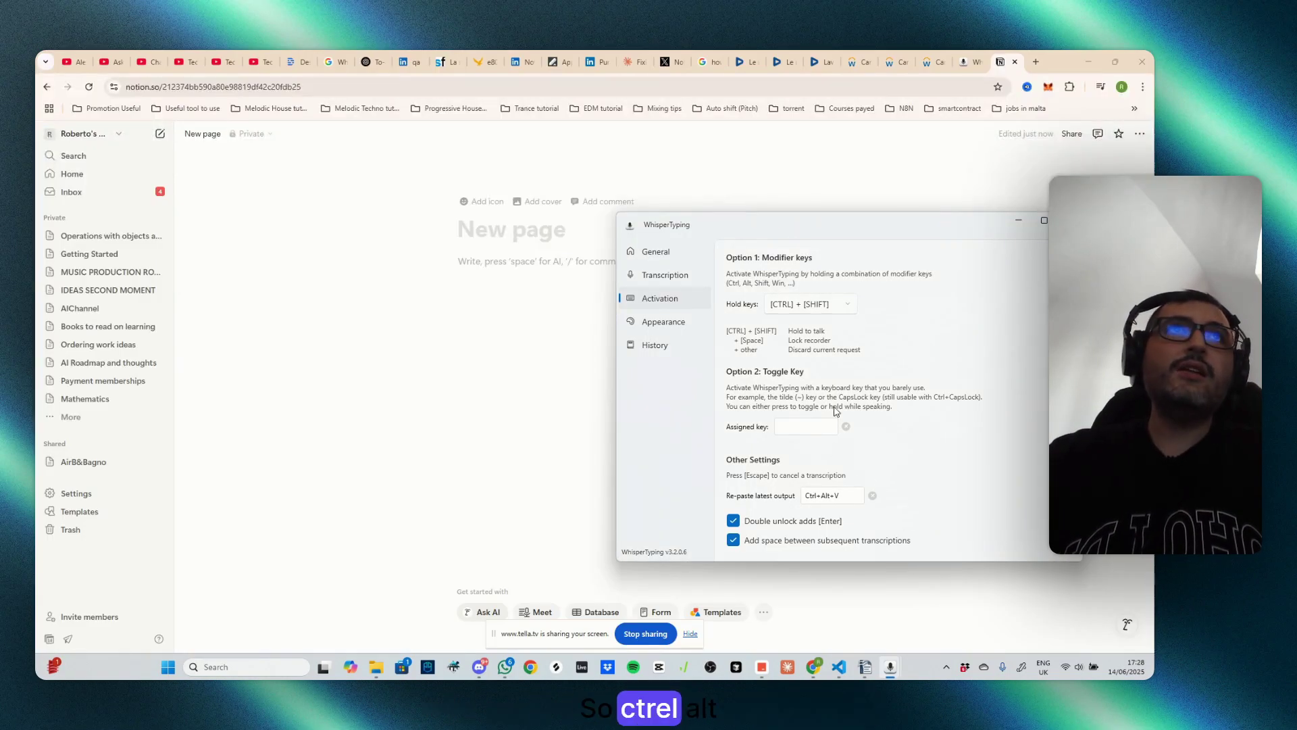
- Test re-pasting the latest transcription into the Notion page body several times, and clear the repeated text
{"action": "left_click", "coordinate": [544, 352]}
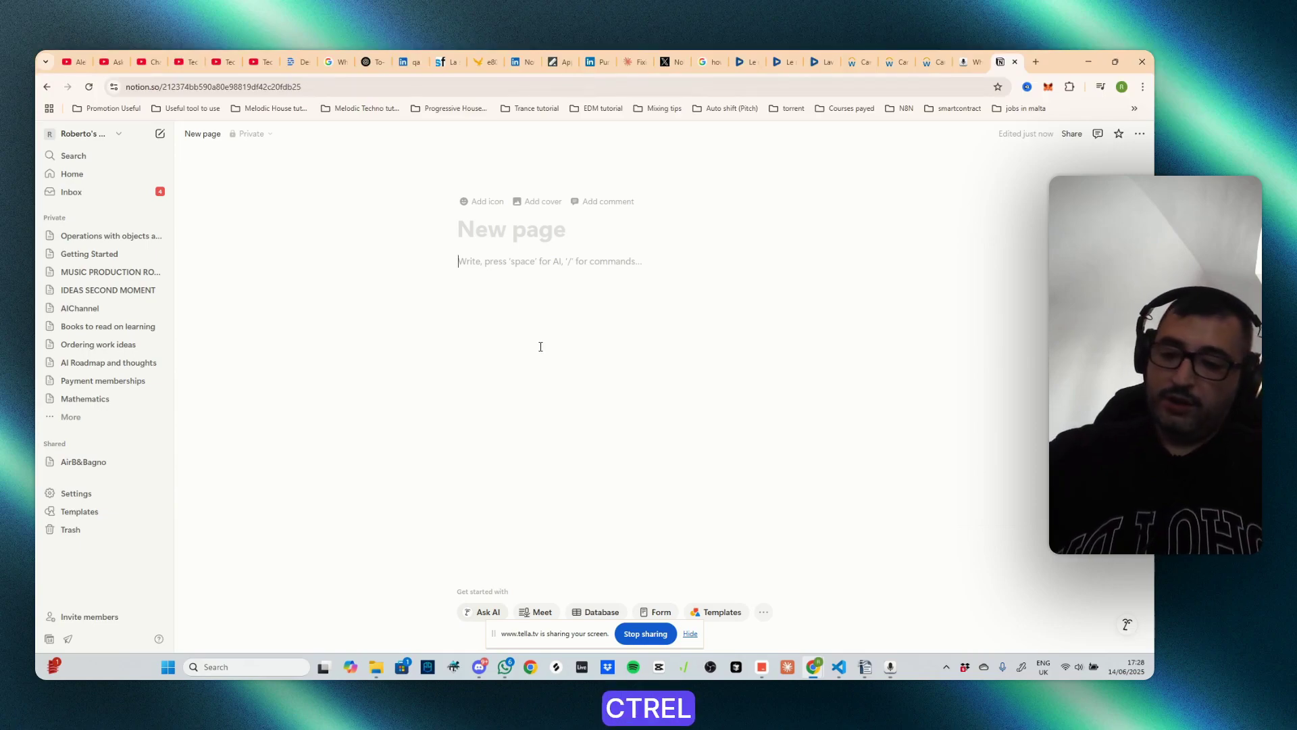
{"action": "key", "text": "ctrl+alt+v"}
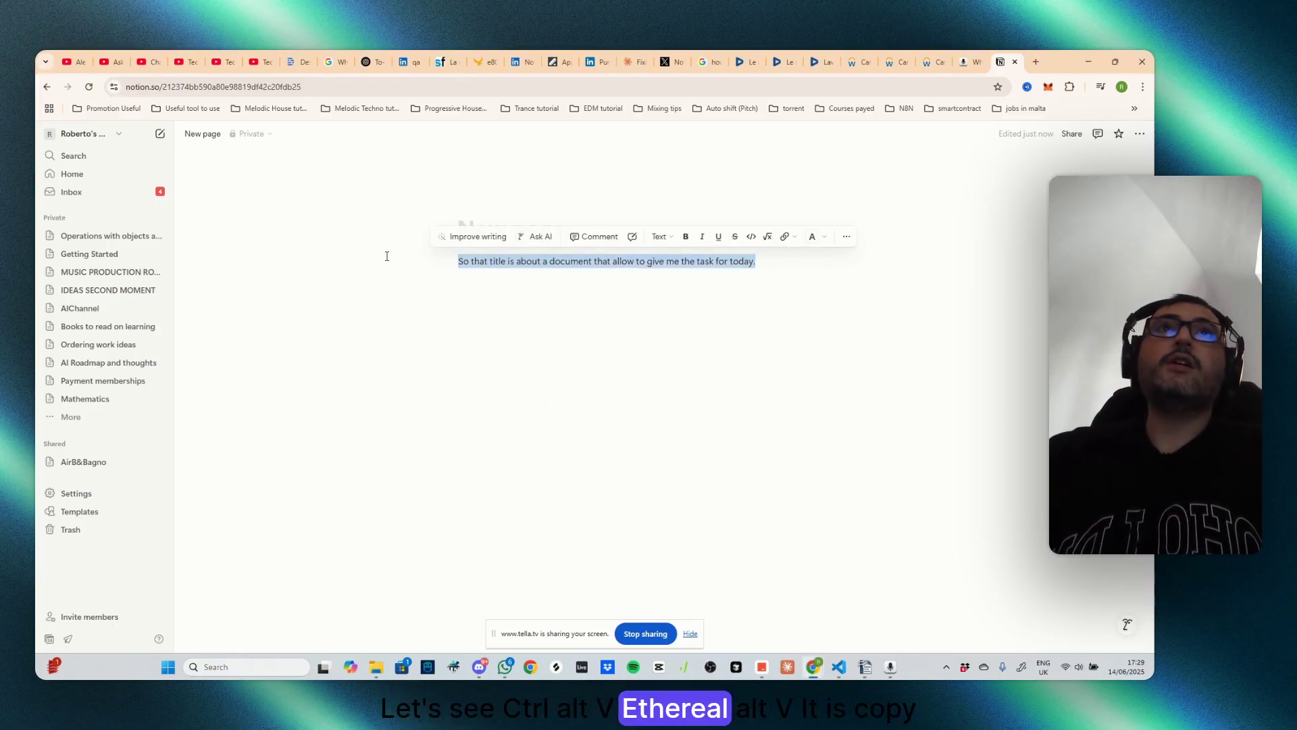
{"action": "key", "text": "ctrl+alt+v"}
{"action": "key", "text": "ctrl+alt+v"}
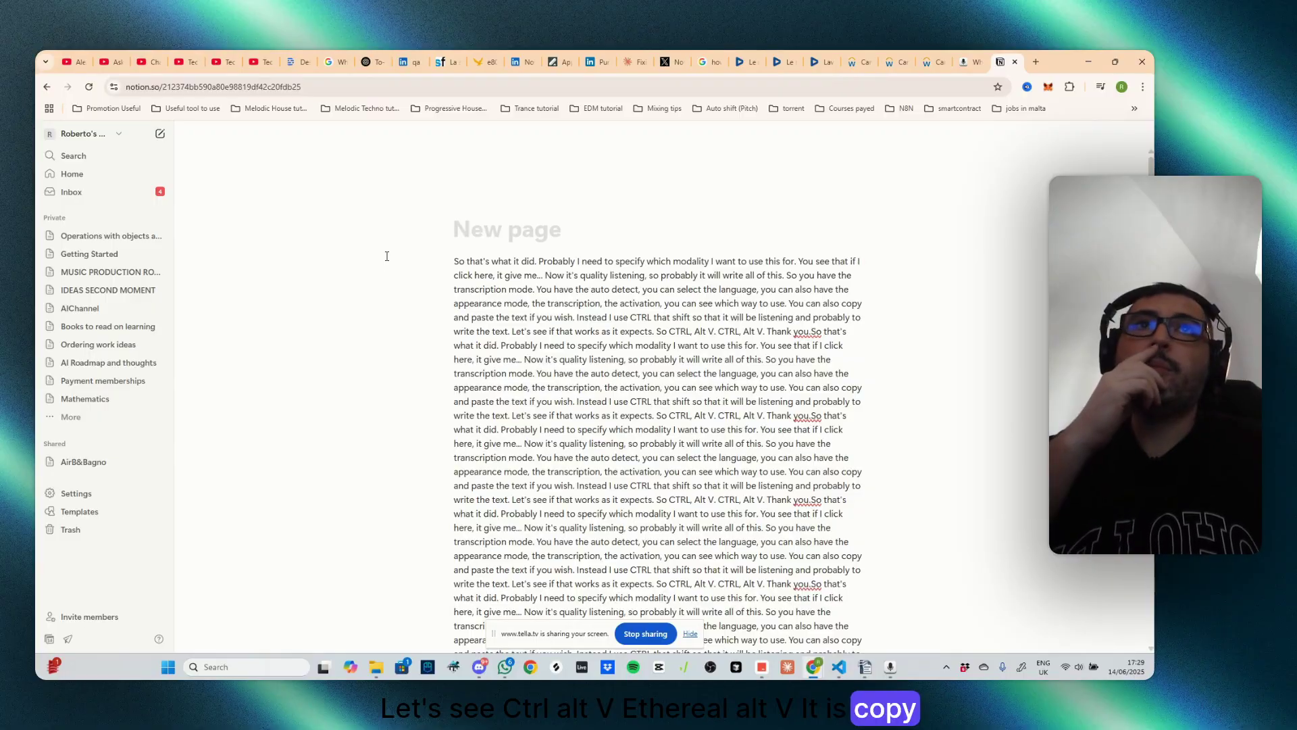
{"action": "scroll", "coordinate": [649, 503], "scroll_direction": "down", "scroll_amount": 10}
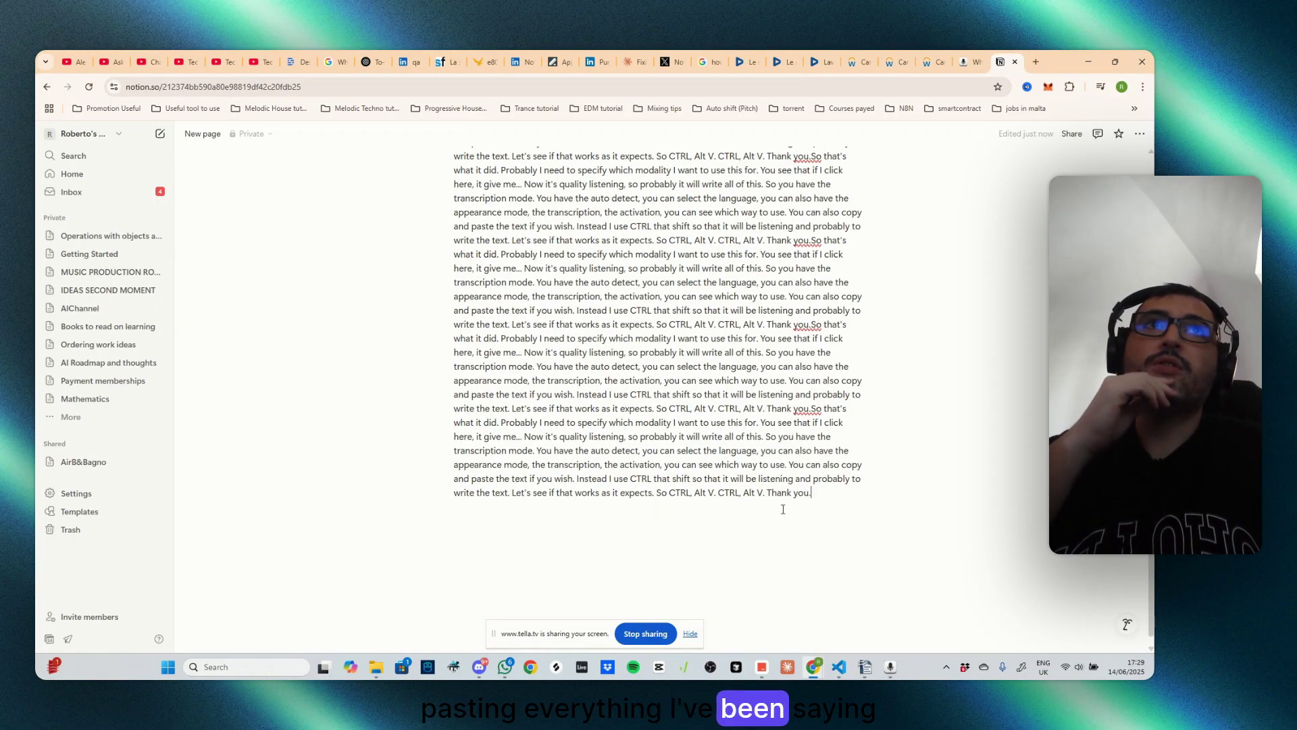
{"action": "left_click_drag", "start_coordinate": [836, 496], "coordinate": [837, 212]}
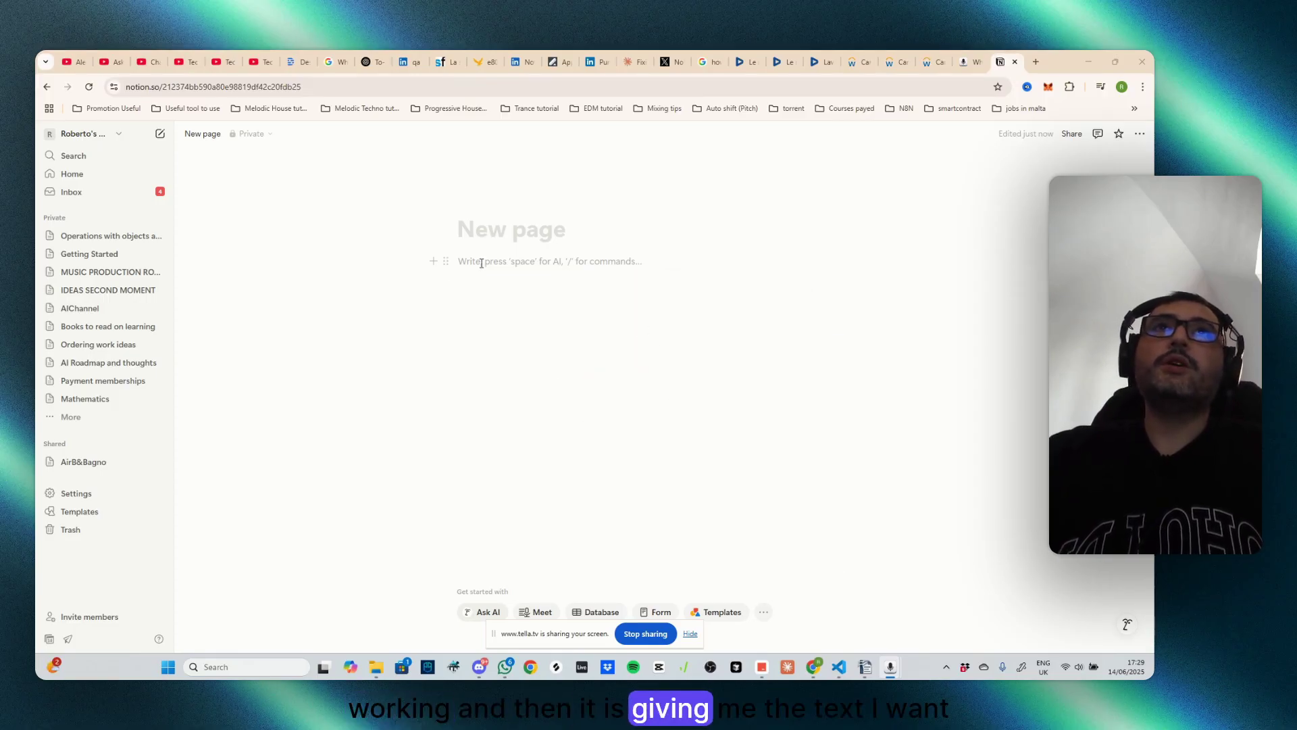
- Paste a single copy of the latest transcription into the page body and delete it again
{"action": "key", "text": "ctrl+v"}
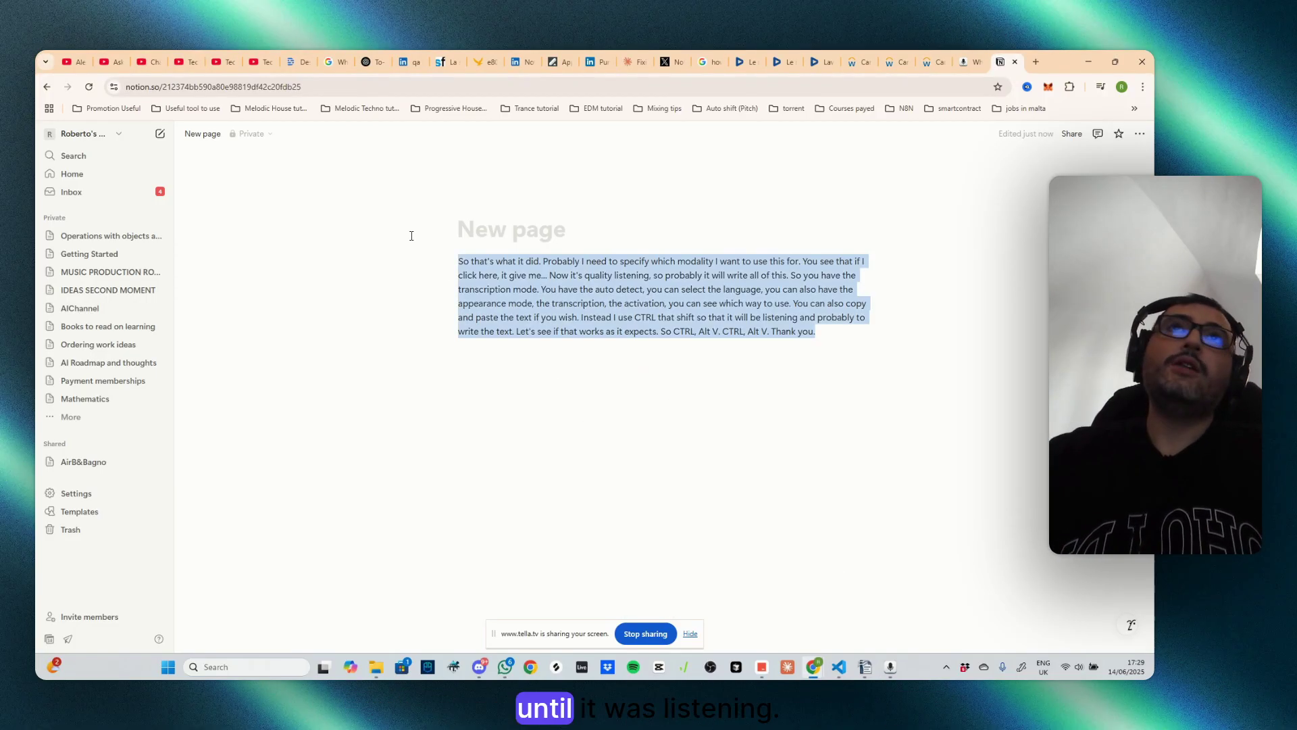
{"action": "key", "text": "BackSpace"}
{"action": "key", "text": "BackSpace"}
- Bring back the floating dictation bar and open WhisperTyping's general overview to examine the usage statistics
{"action": "mouse_move", "coordinate": [892, 666]}
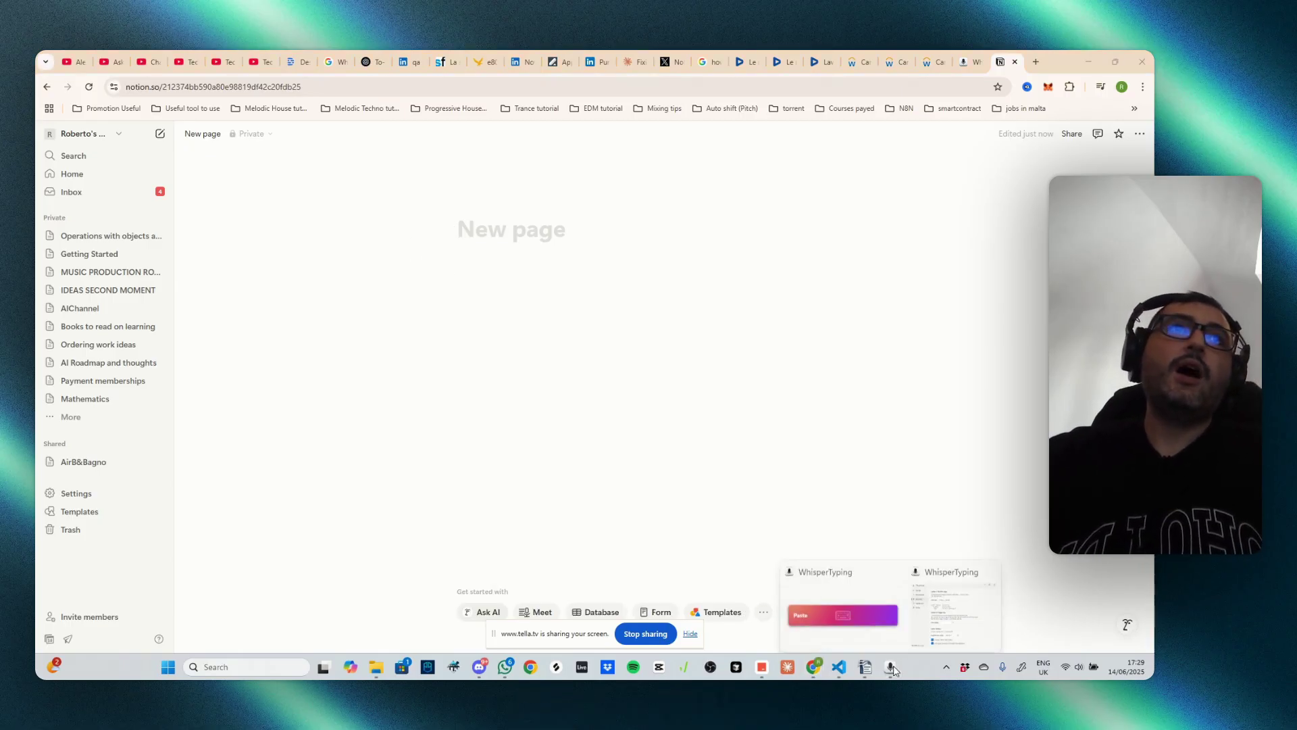
{"action": "left_click", "coordinate": [836, 608]}
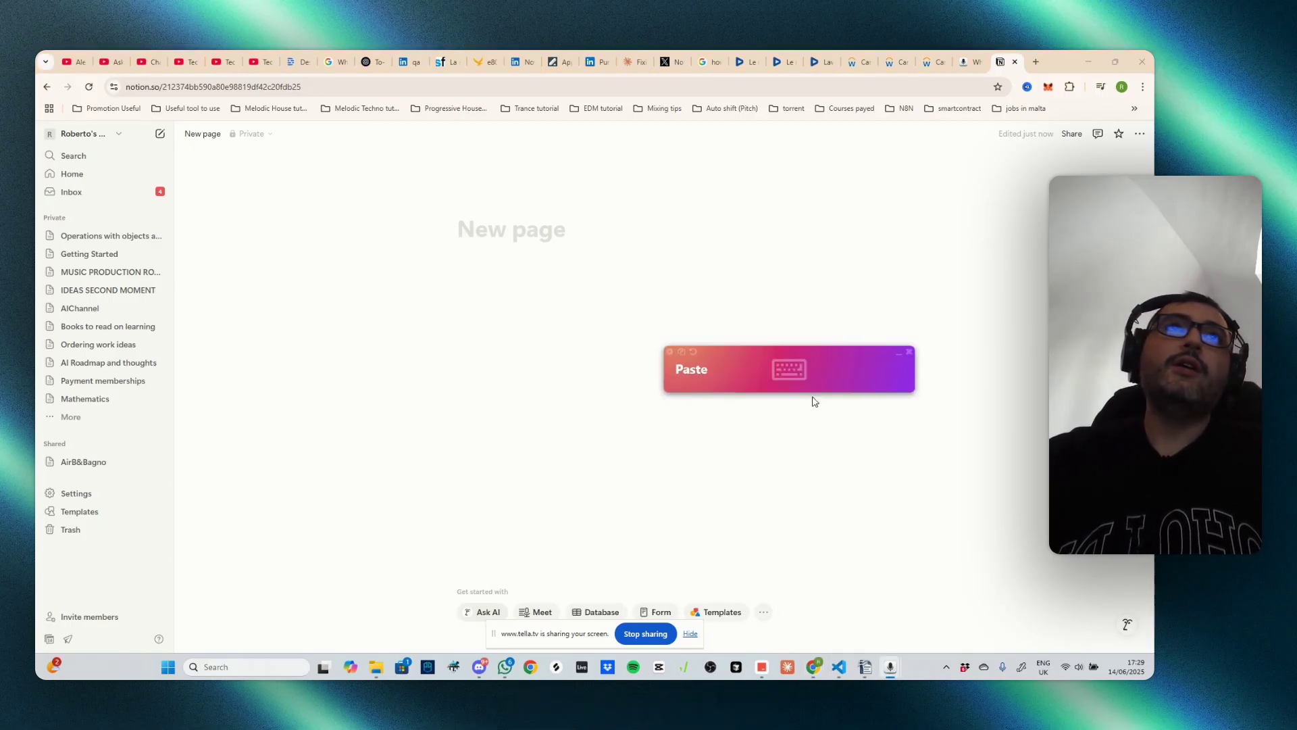
{"action": "left_click", "coordinate": [693, 352]}
{"action": "left_click", "coordinate": [655, 255]}
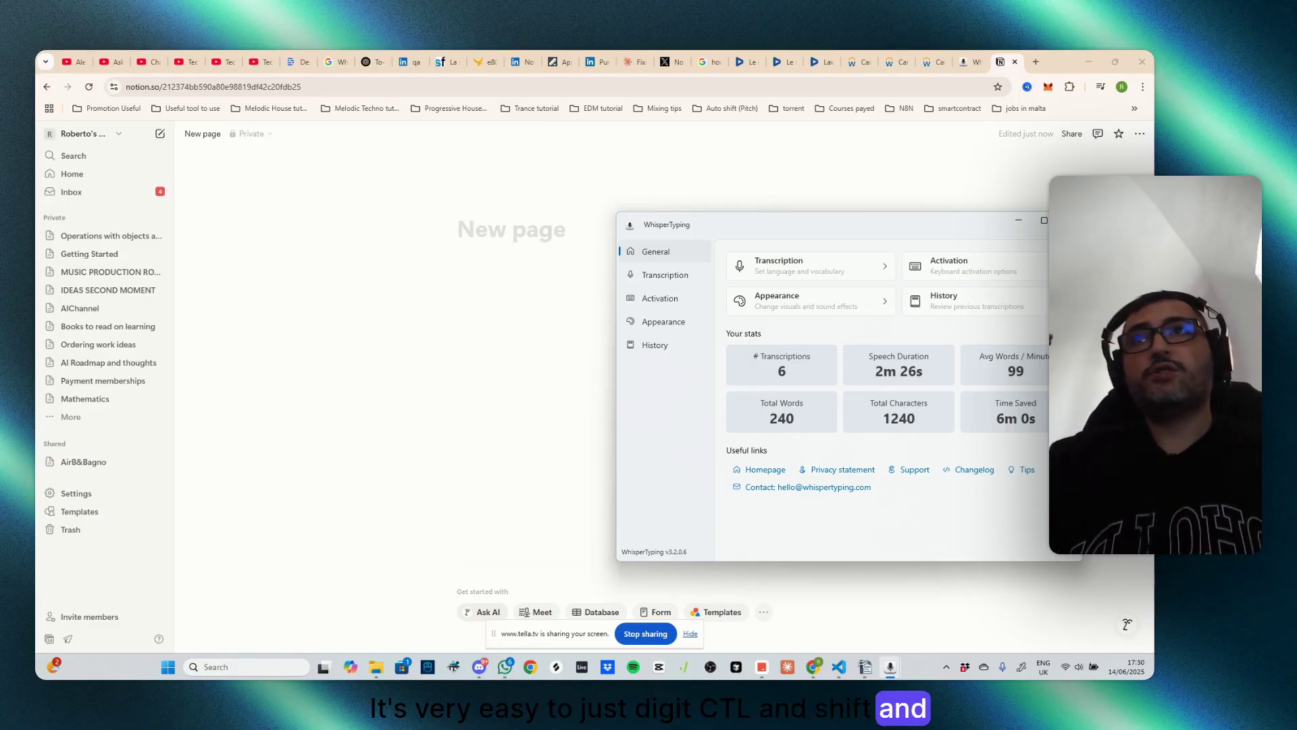
- Start a new dictation in the body of the empty Notion page
{"action": "left_click", "coordinate": [508, 261]}
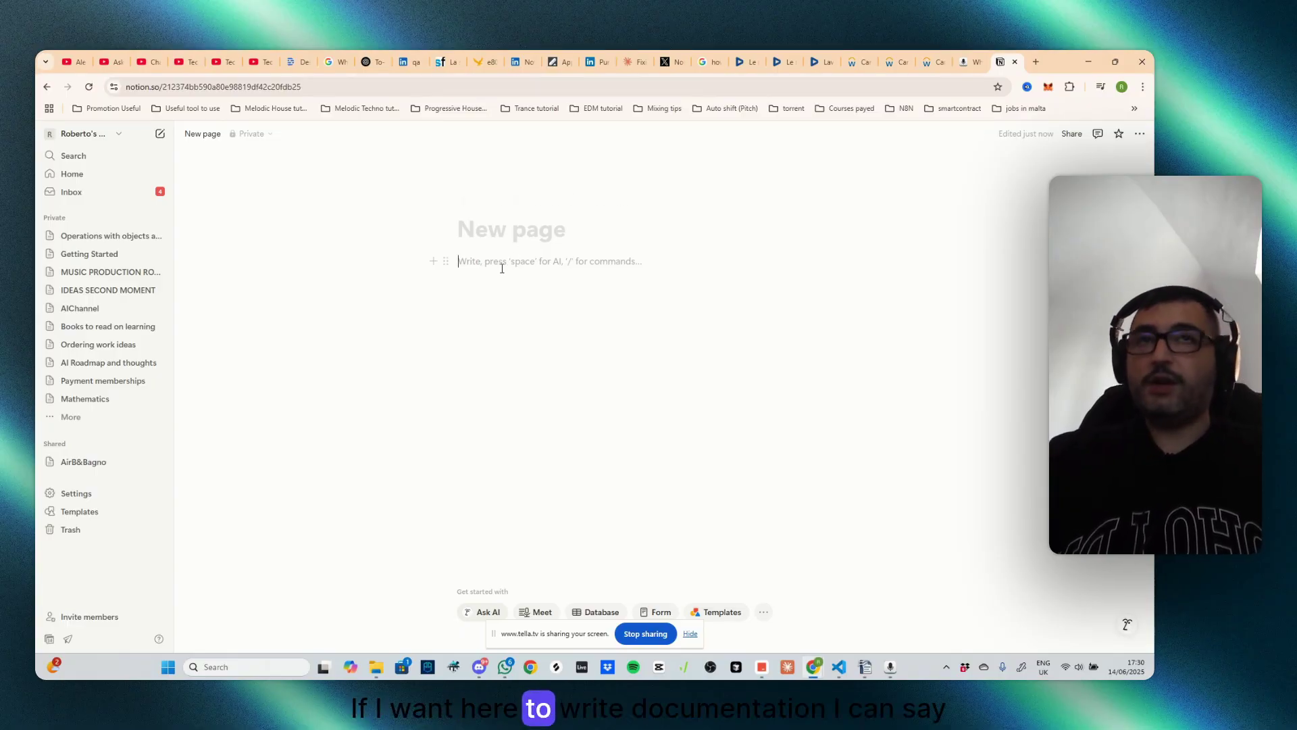
{"action": "key", "text": "ctrl+space"}
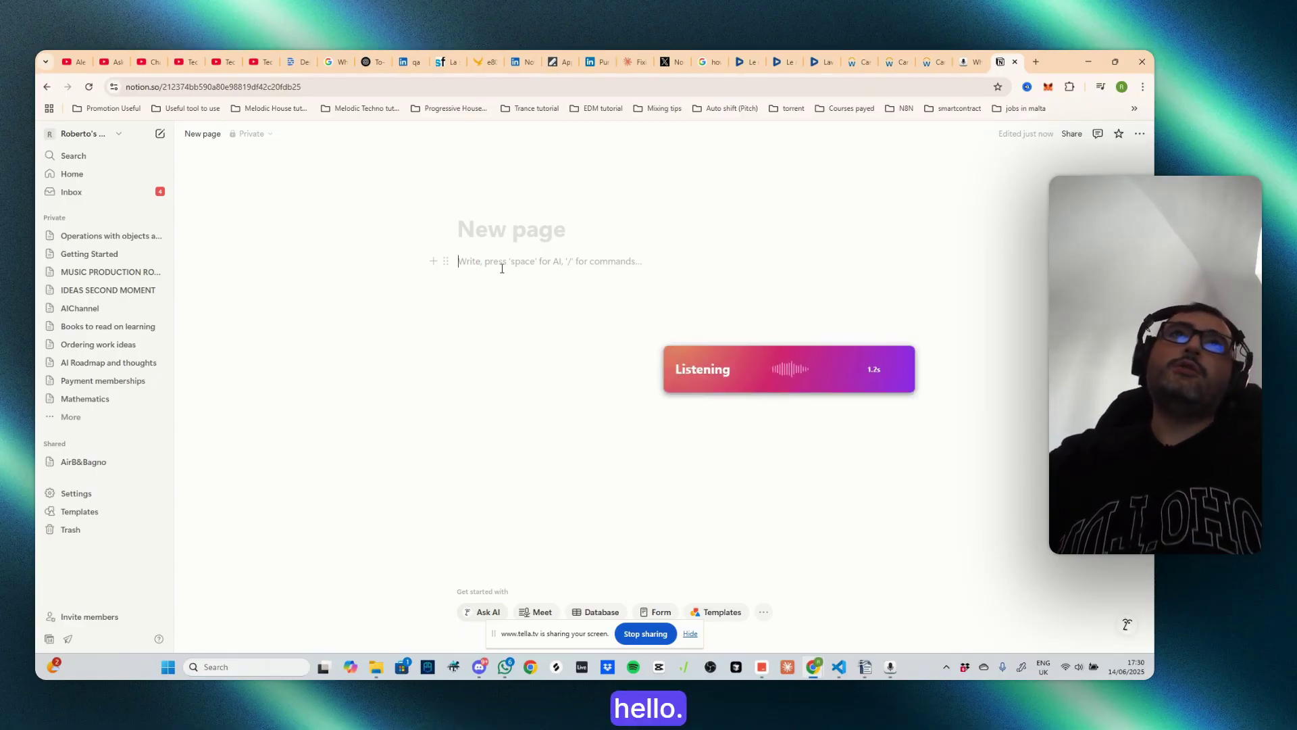